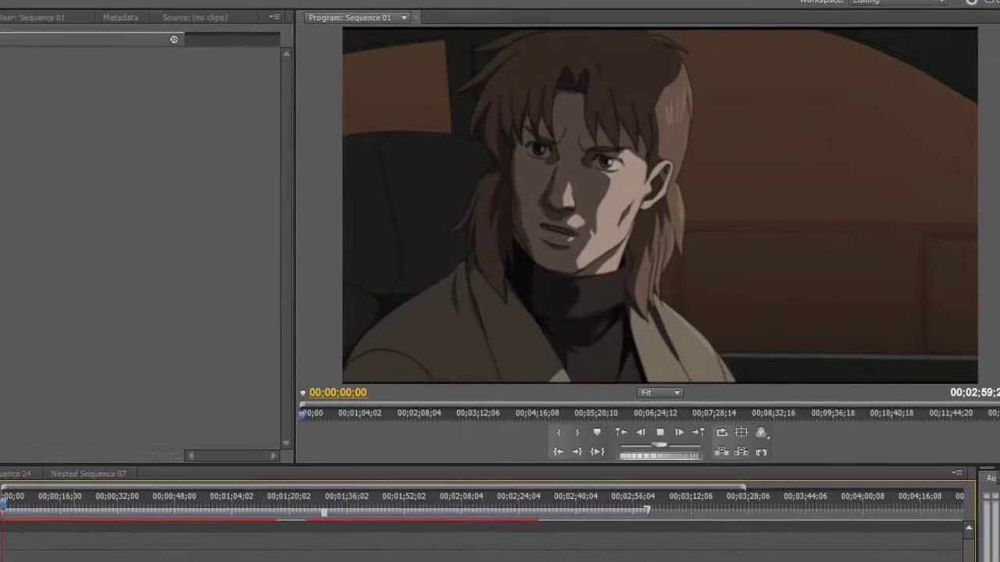
Preview the opening clip of Sequence 01, and play the Episode_10.avi footage around 00;02;11;00 to compare the two.
key(space)
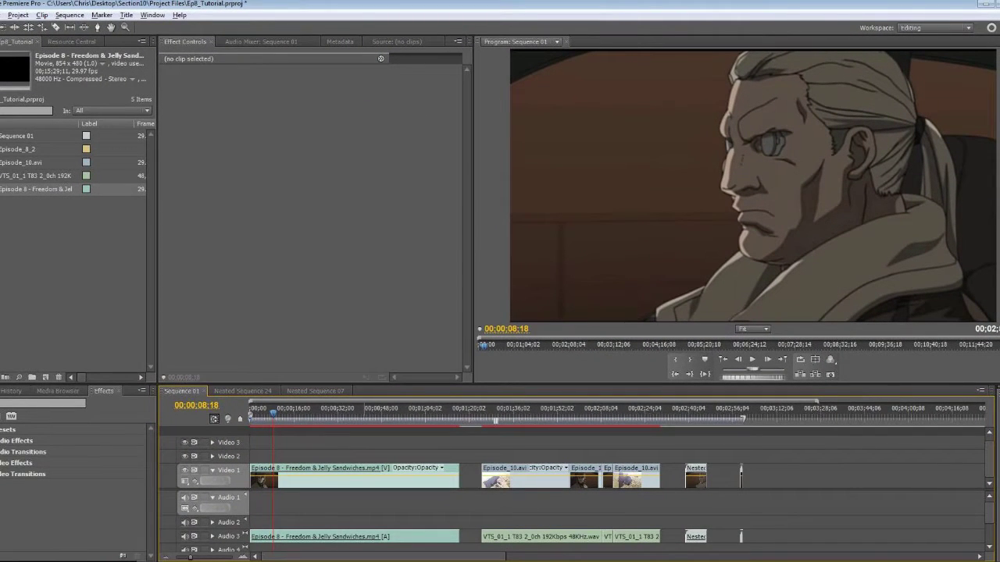
drag(272, 413, 270, 413)
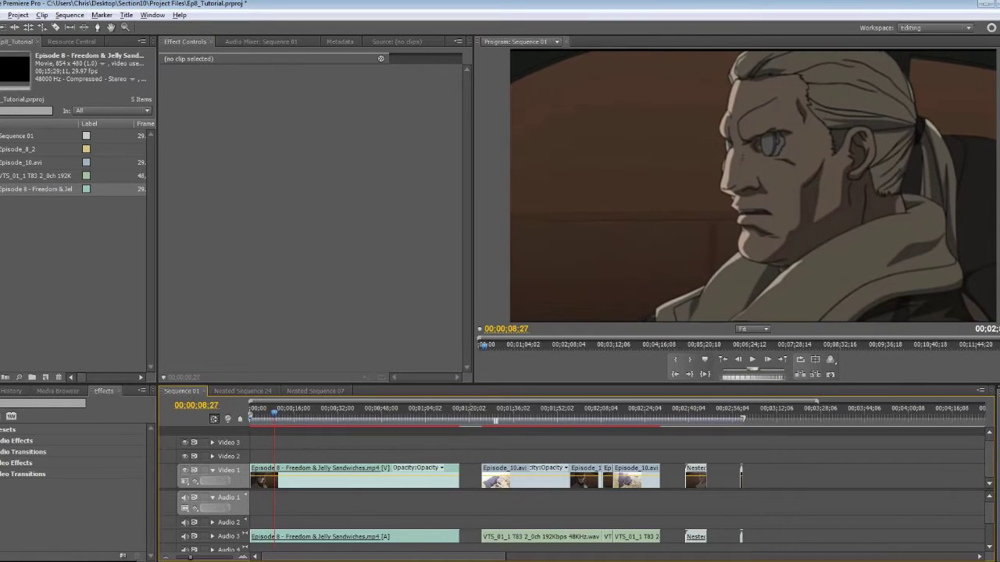
drag(569, 412, 597, 410)
key(space)
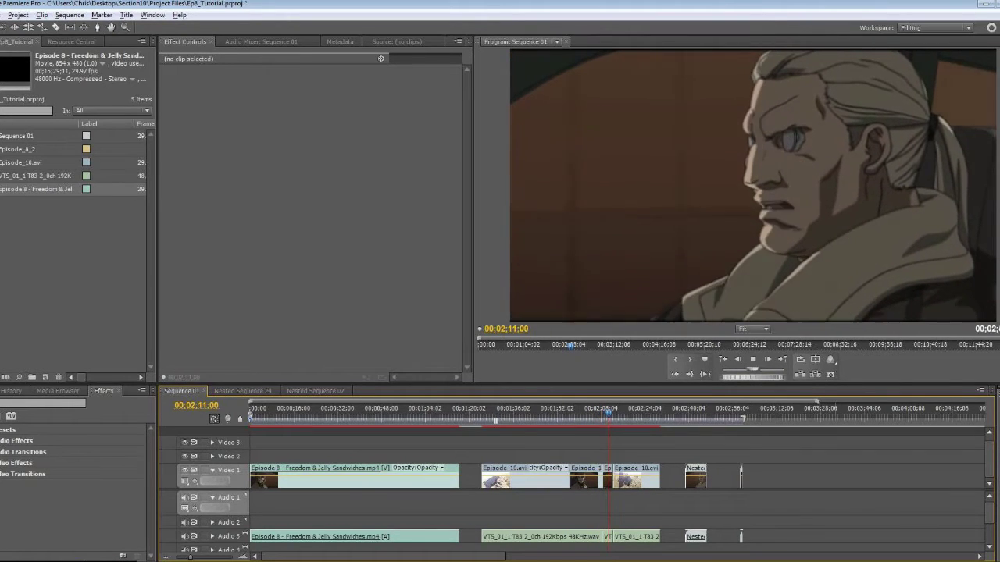
key(space)
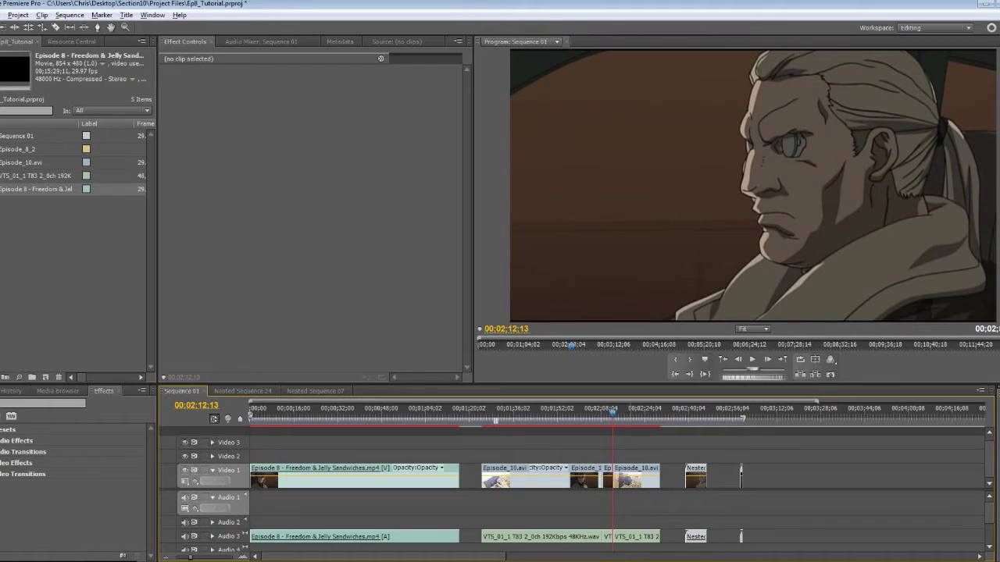
drag(613, 411, 607, 412)
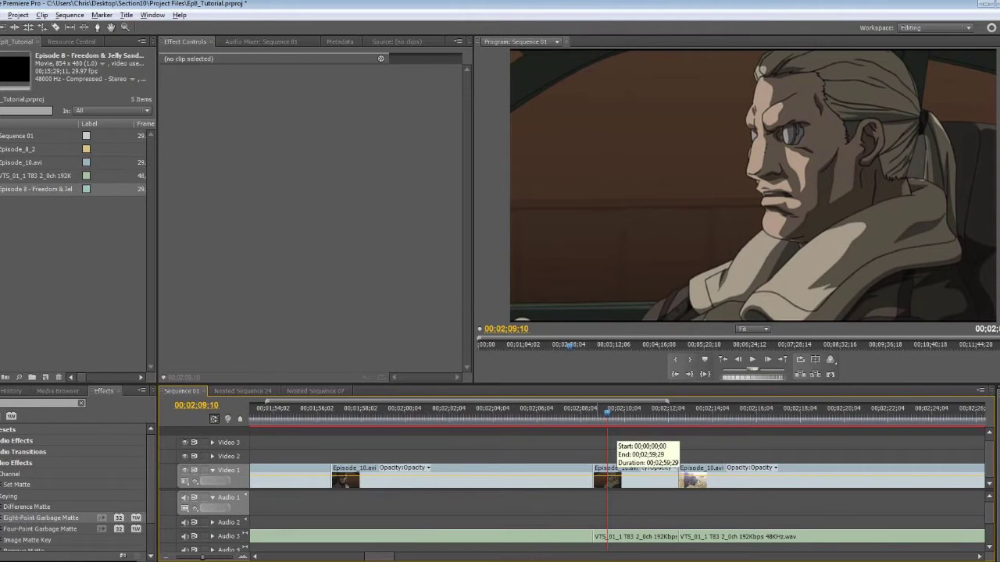
Play the short Episode_10.avi clip of the ponytailed man from about 00;02;09;01 to examine his mouth movement.
click(596, 412)
key(Right)
key(Right)
key(Right)
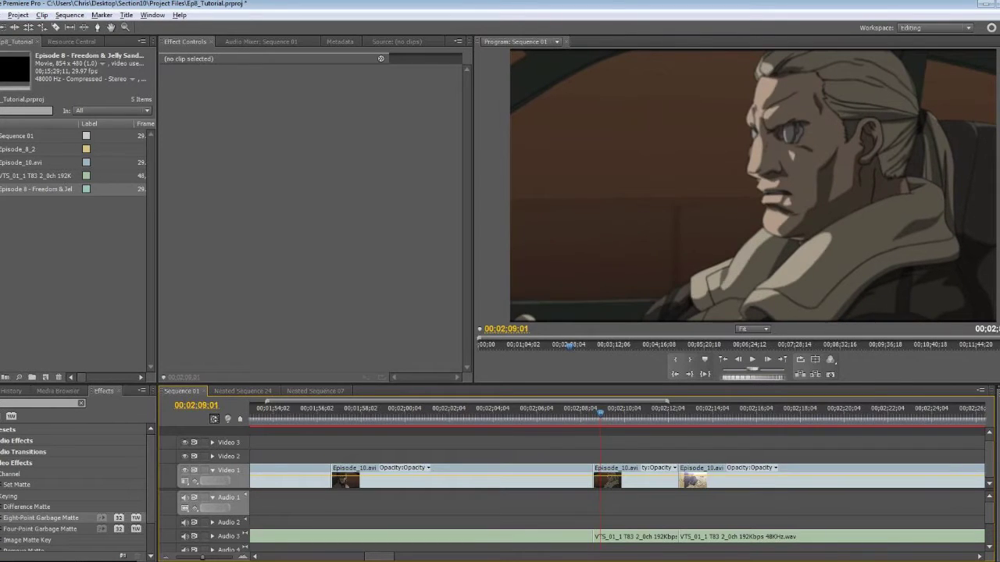
key(space)
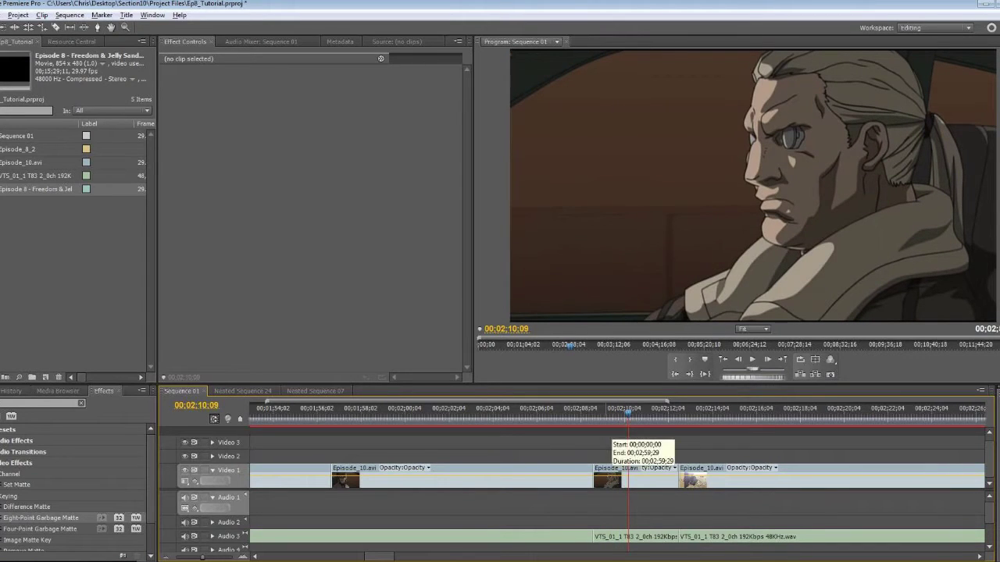
key(space)
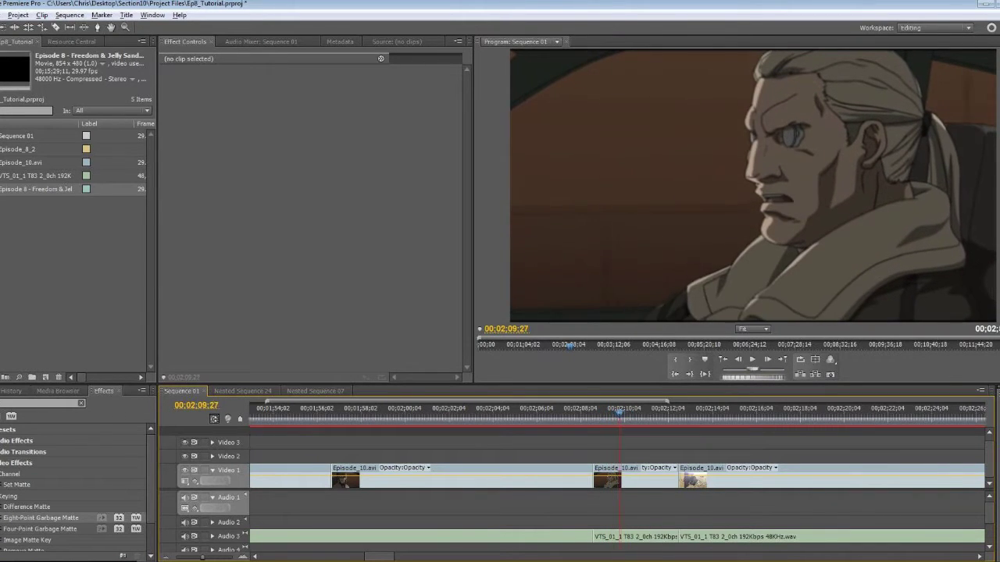
key(space)
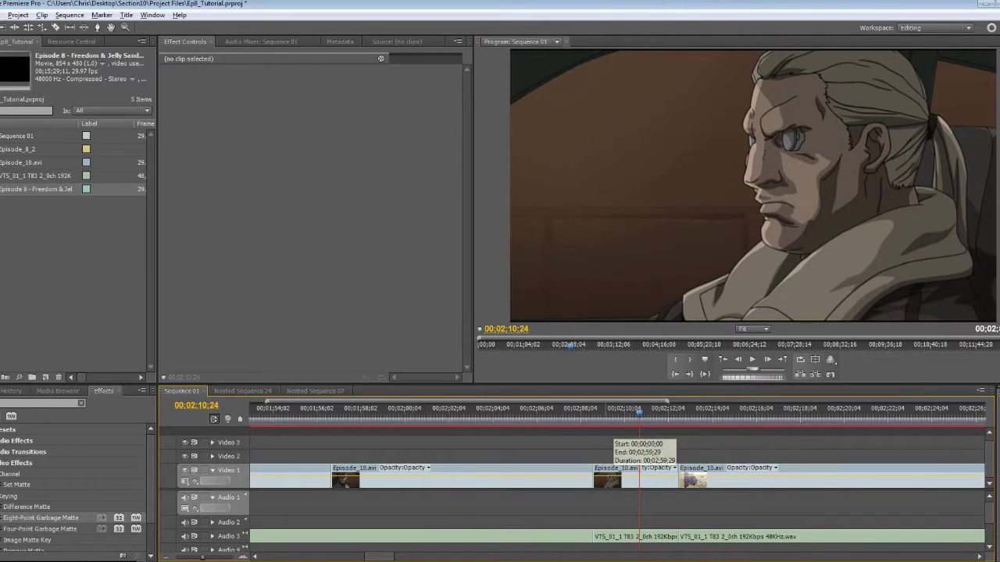
Replay the short Episode_10.avi clip from about 00;02;08;27 and scrub through it to 00;02;11;27.
click(598, 413)
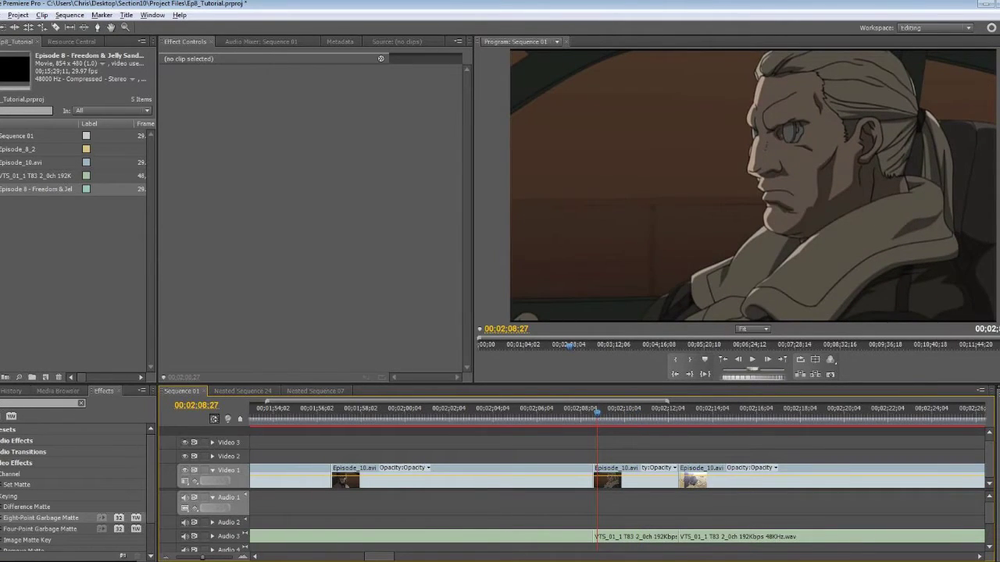
key(space)
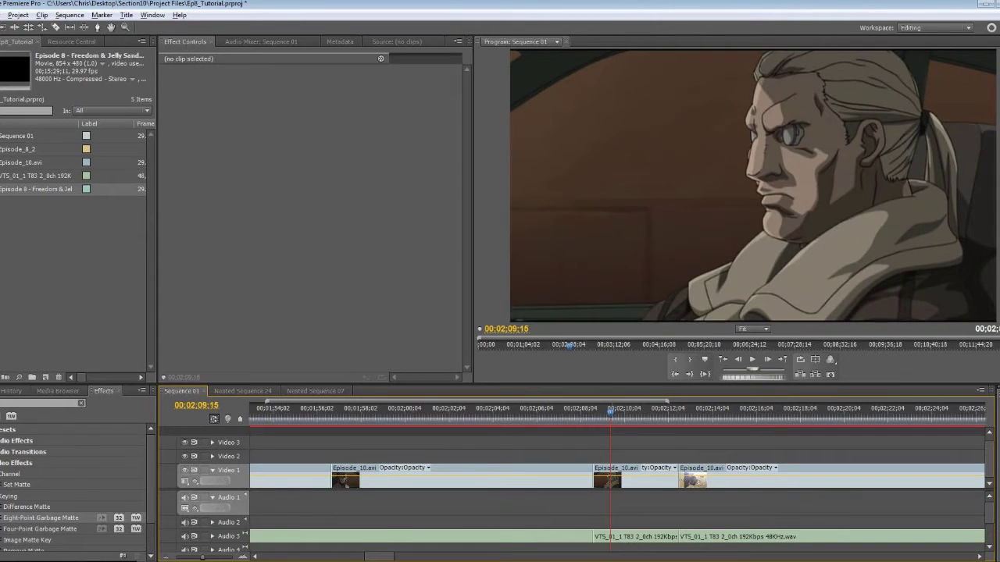
click(595, 413)
click(598, 412)
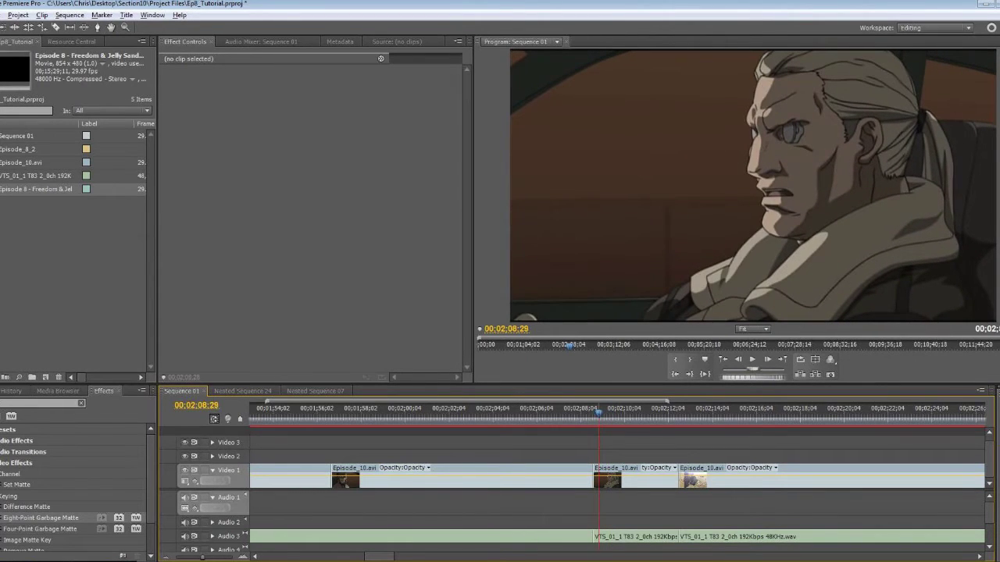
mouse_move(598, 414)
mouse_down()
mouse_move(635, 413)
mouse_move(617, 413)
mouse_up()
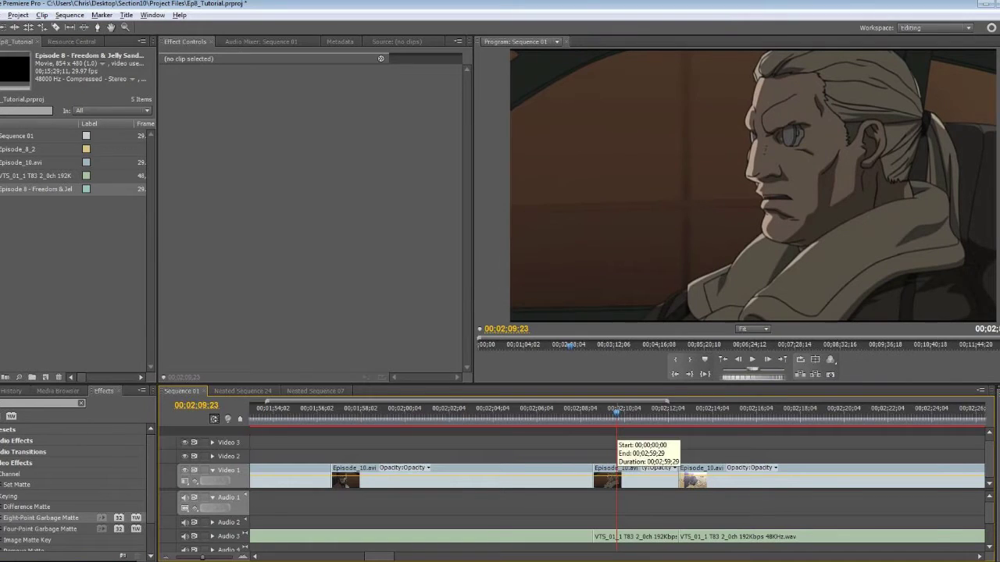
key(minus)
key(equal)
drag(616, 412, 663, 412)
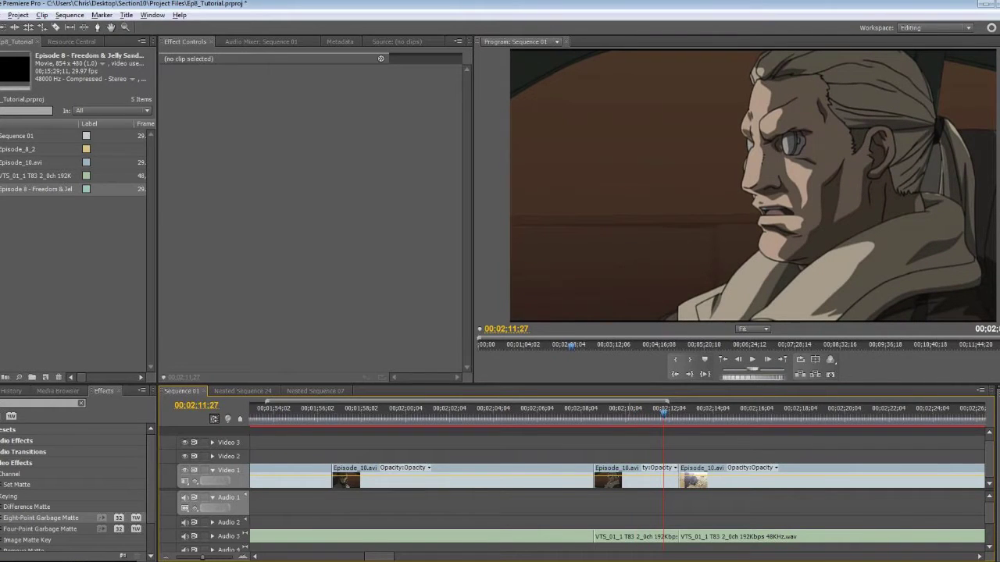
Try deleting all the Episode_10.avi clips with their audio from the timeline, and undo the deletion.
key(minus)
key(minus)
drag(500, 441, 686, 544)
key(Delete)
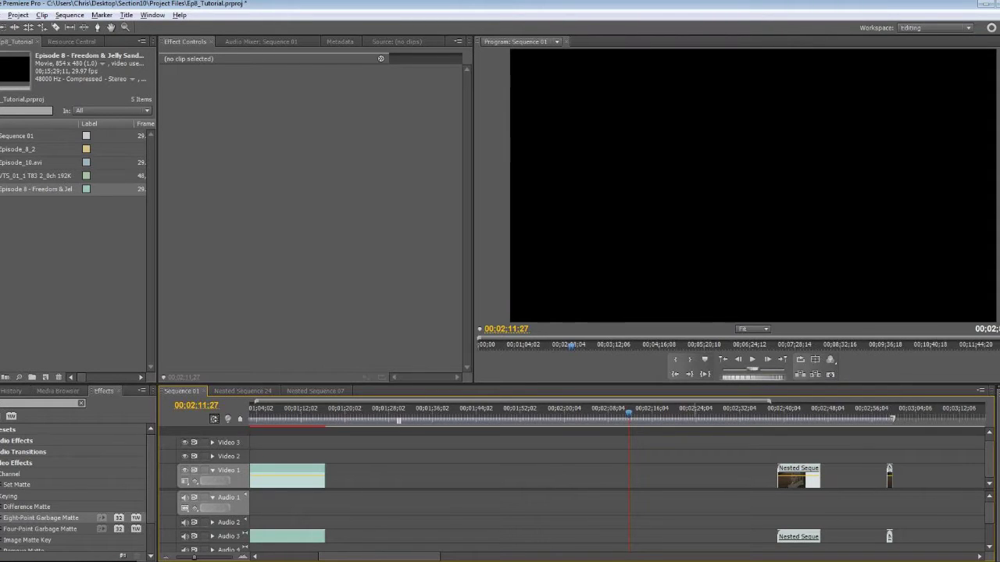
key(ctrl+z)
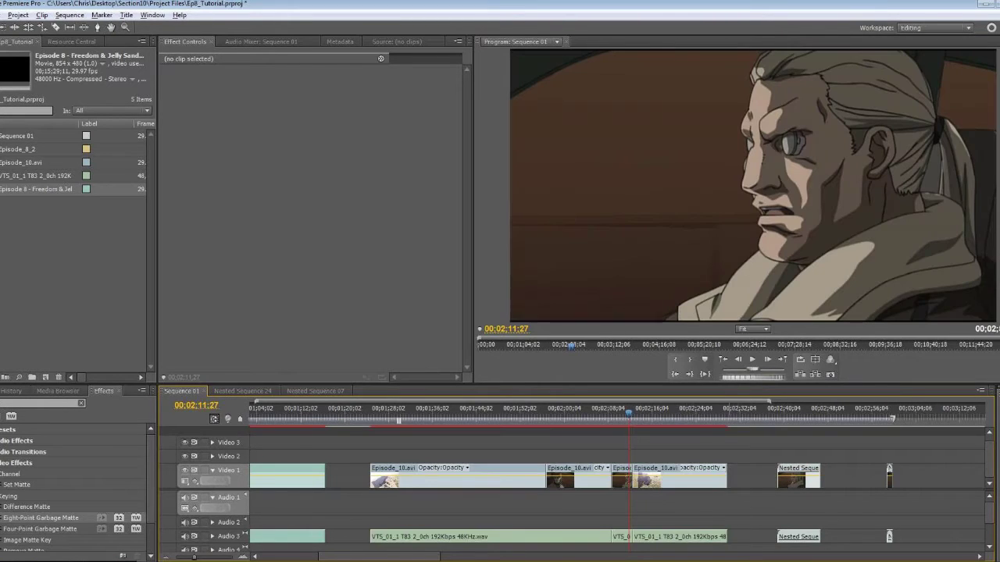
Return to the start of the short Episode_10.avi clip near 00;02;08;25 and review its first second of mouth movement.
drag(629, 412, 593, 412)
key(equal)
key(equal)
key(minus)
key(equal)
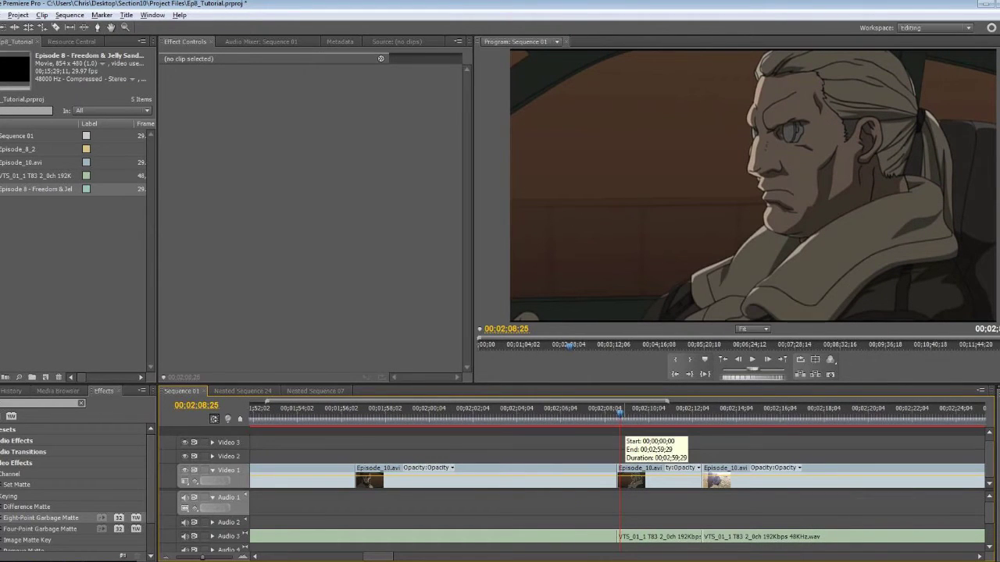
key(space)
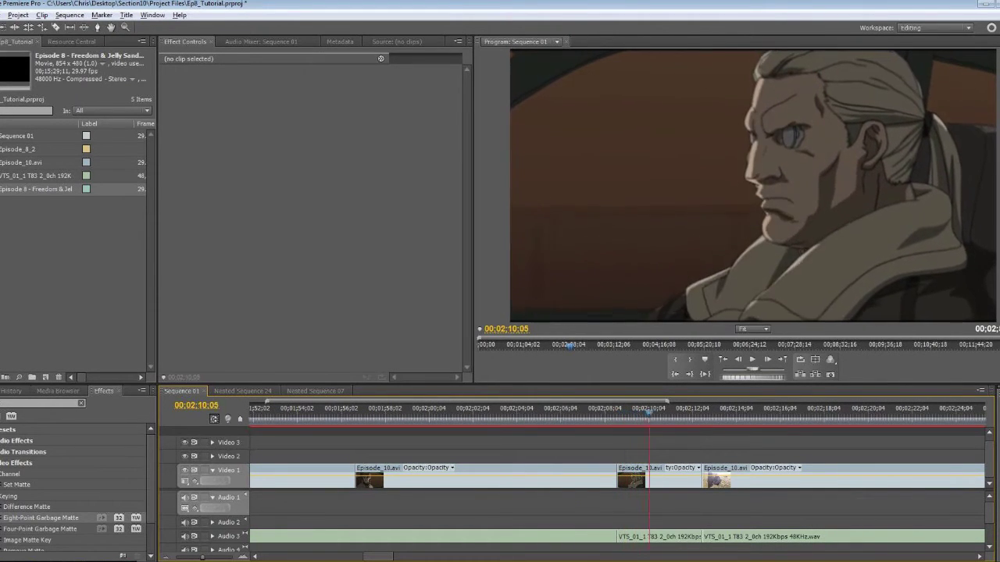
drag(647, 412, 628, 412)
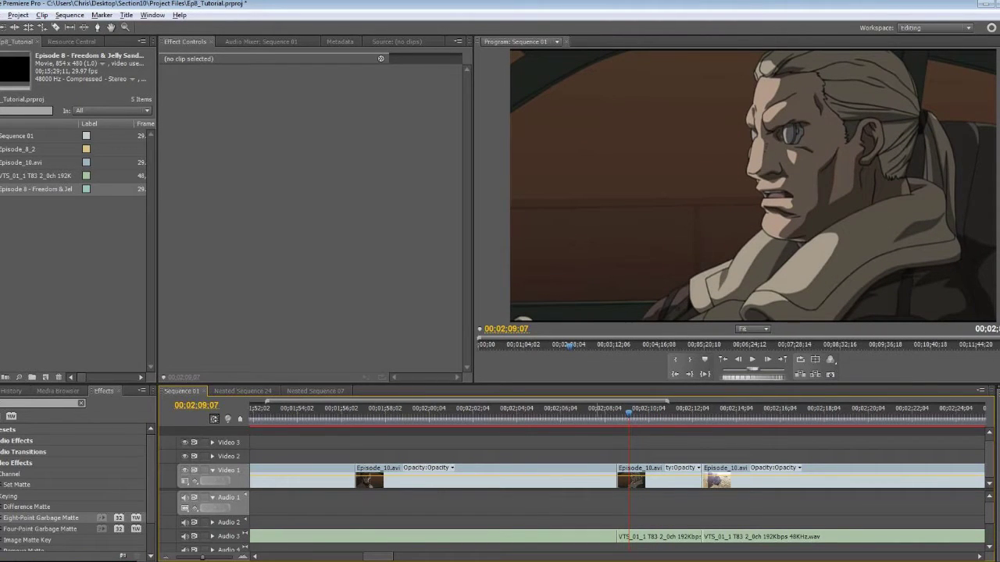
key(space)
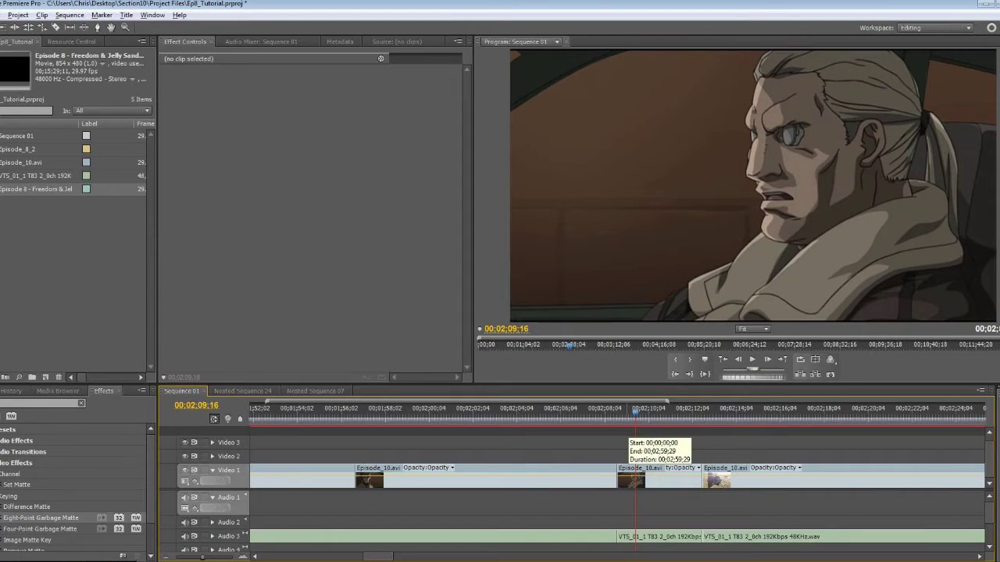
Step backward frame by frame to the short clip's start at 00;02;08;22, examining each mouth position.
key(Left)
key(Left)
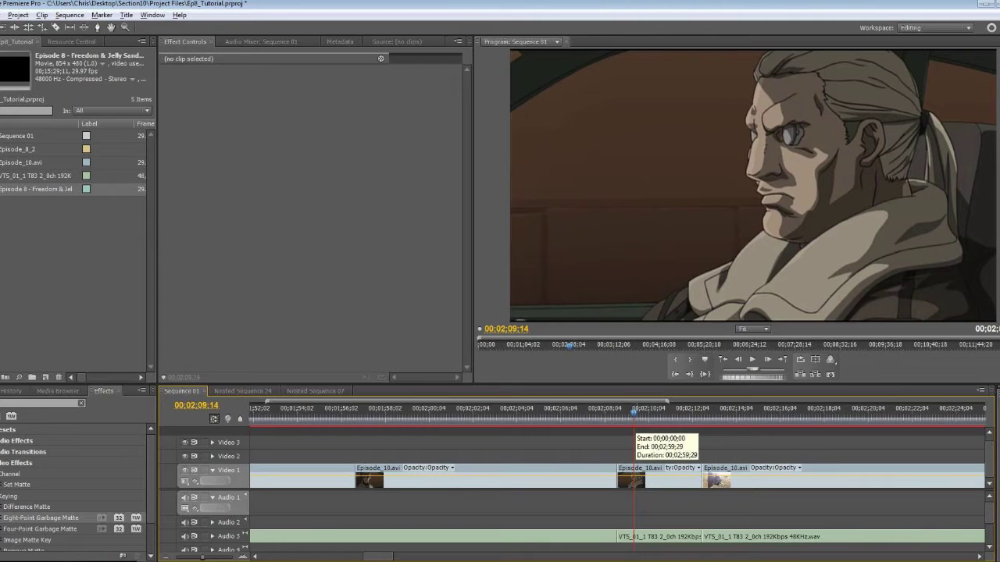
key(Left)
key(Left)
key(Left)
key(Left)
key(Left)
key(Left)
key(Left)
key(Left)
key(Left)
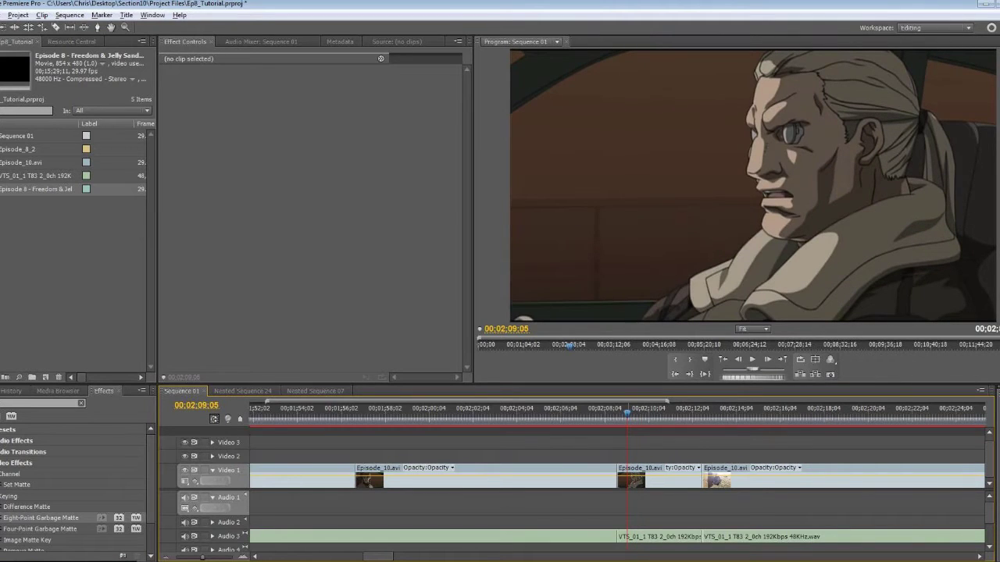
key(Left)
key(Left)
key(Left)
key(Left)
key(Left)
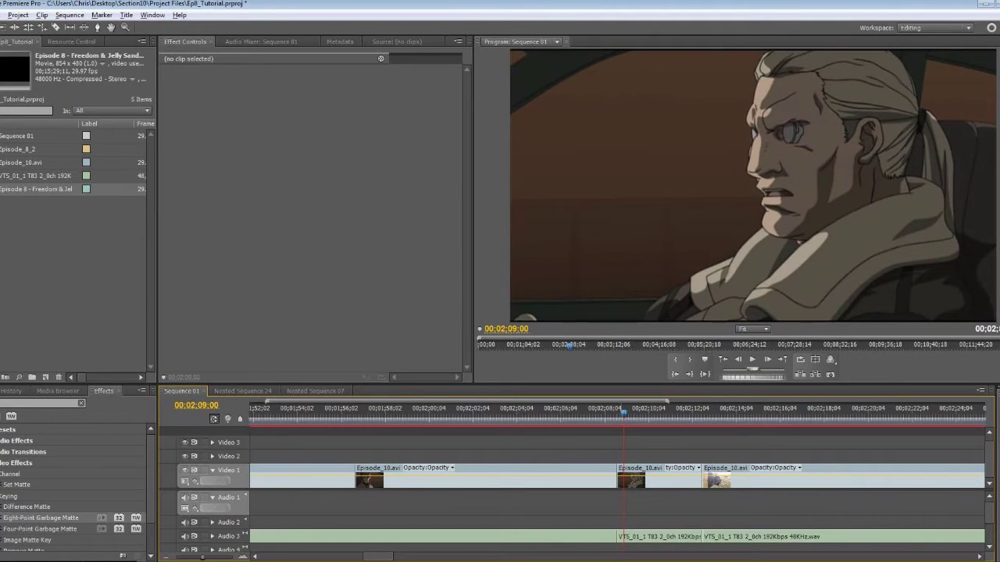
key(Left)
key(Left)
key(Left)
key(Left)
key(Left)
key(Left)
key(Left)
key(Left)
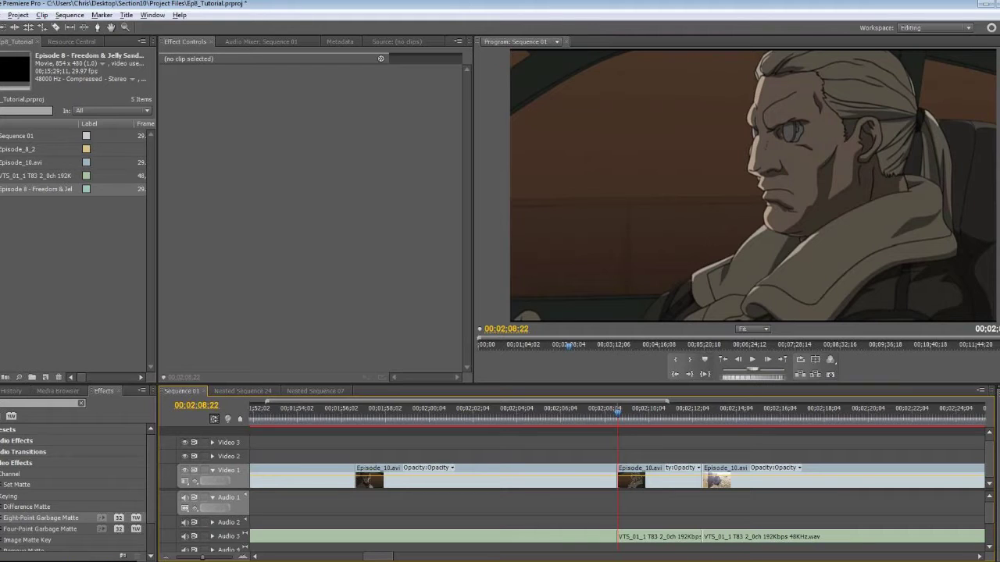
Try deleting the short Episode_10.avi clip at 00;02;09;00, look over the preceding clip, and undo the deletion.
mouse_move(617, 411)
mouse_down()
mouse_move(656, 411)
mouse_move(623, 411)
mouse_up()
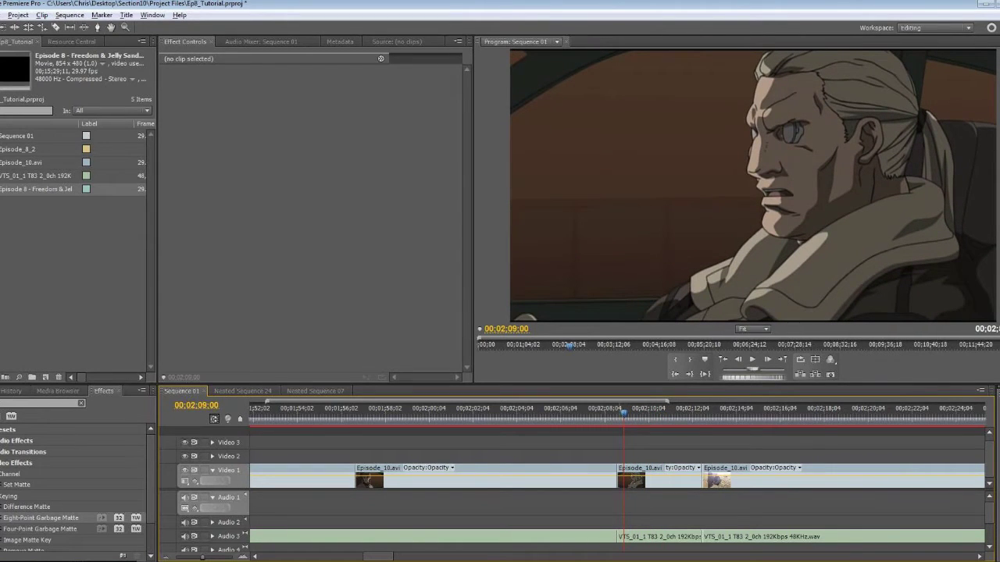
key(minus)
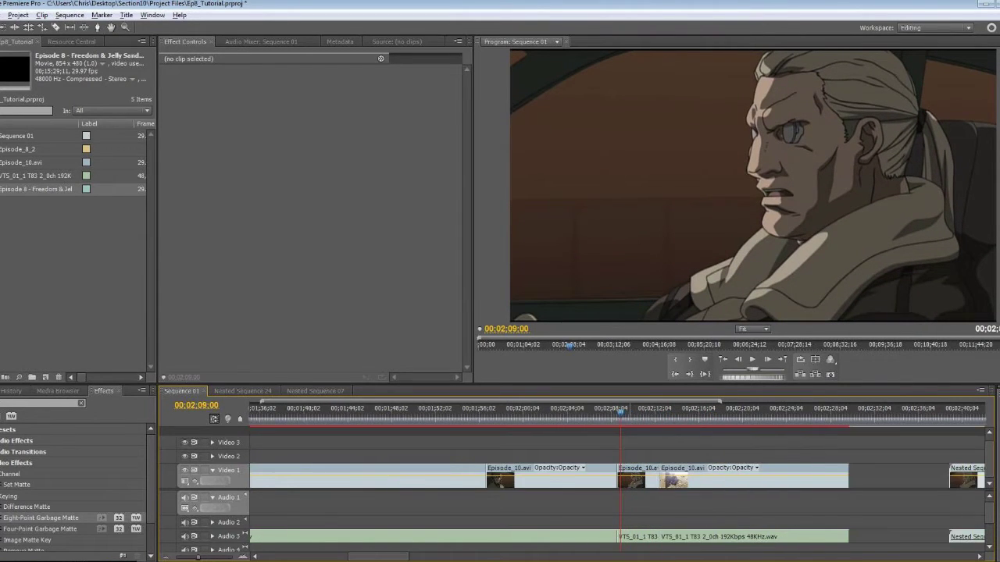
key(Delete)
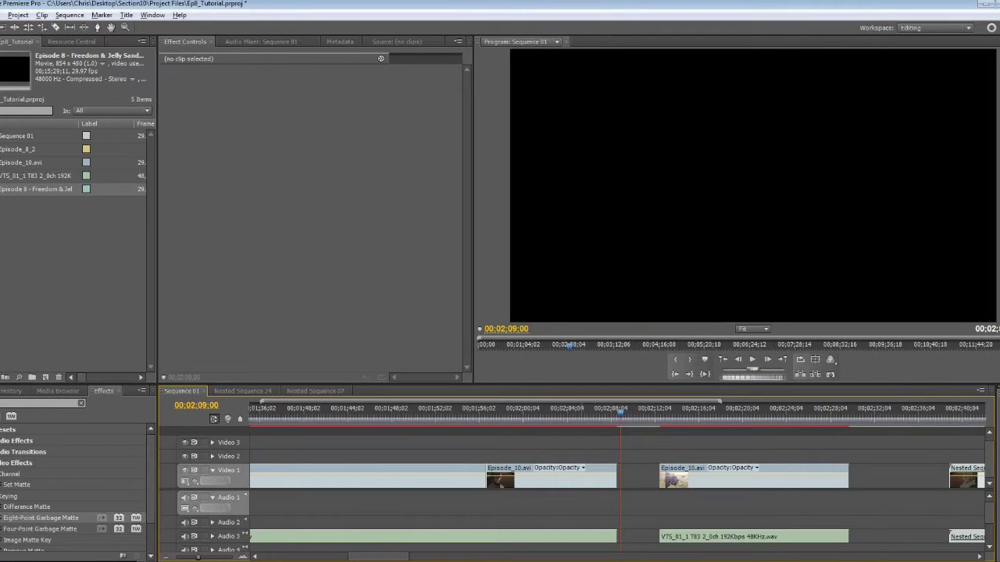
click(571, 414)
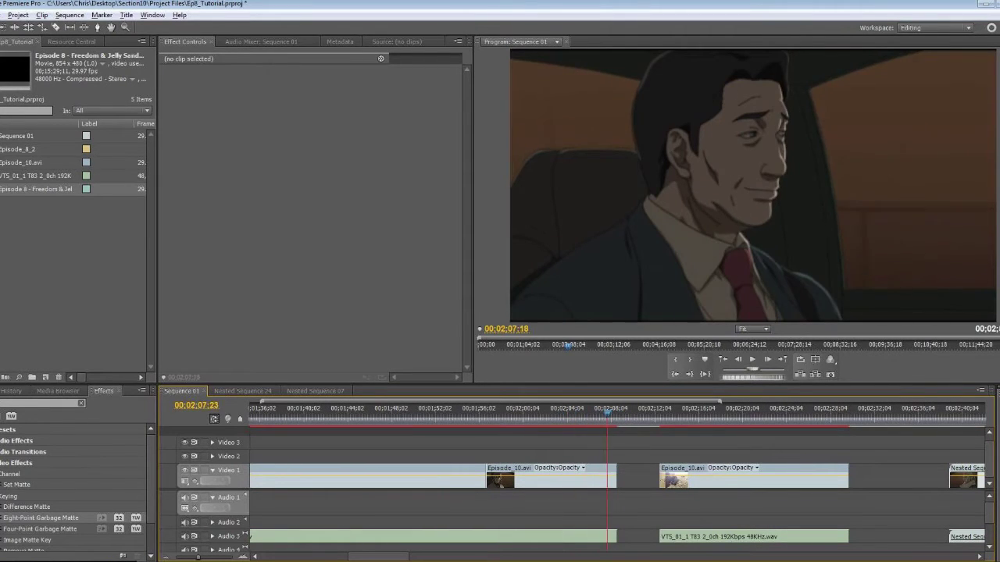
click(492, 413)
drag(492, 413, 498, 412)
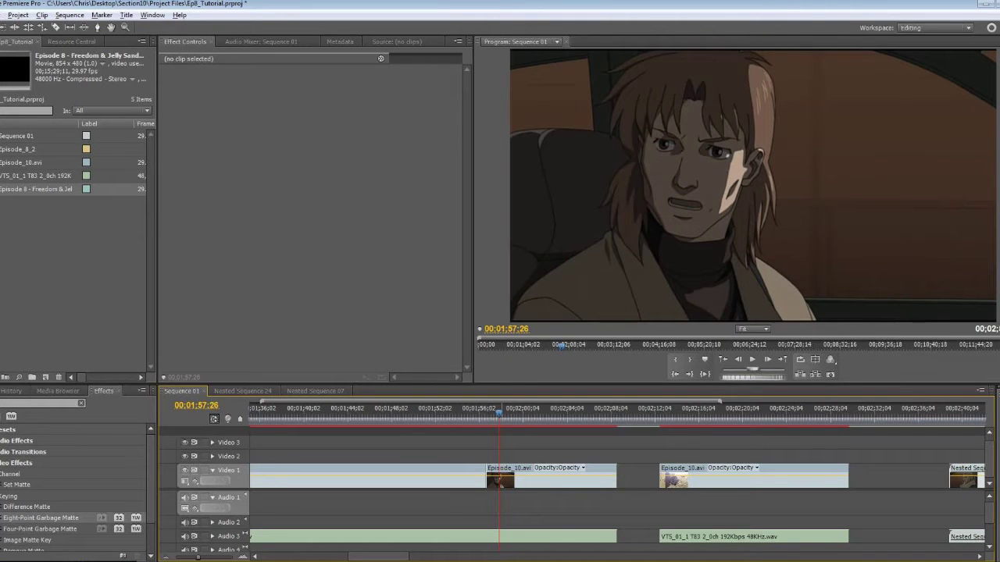
key(ctrl+z)
Check the short Episode_10.avi clip at 00;02;09;19, and return to the start of the preceding Episode_10.avi clip at 00;01;56;23.
drag(498, 413, 627, 412)
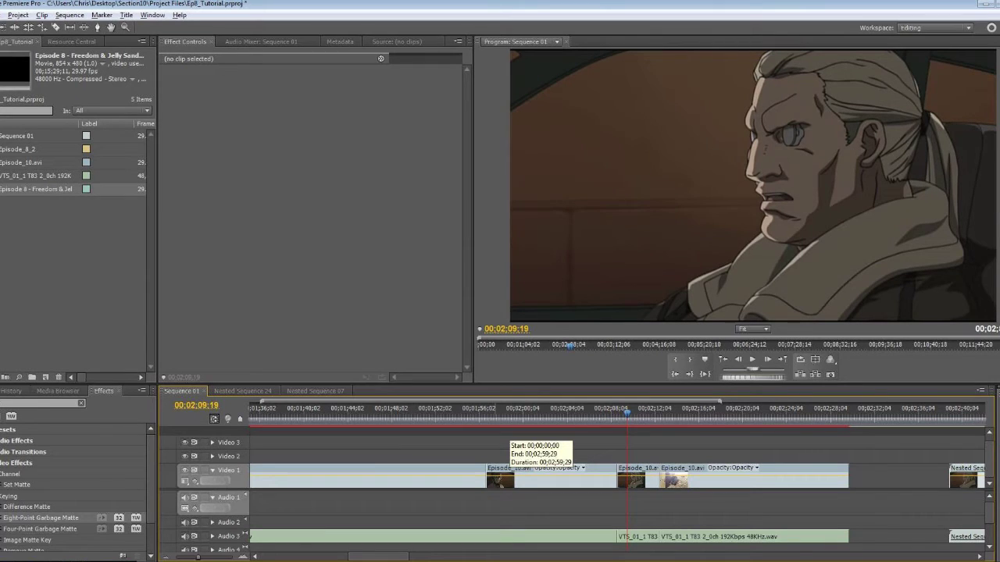
drag(503, 412, 501, 412)
click(485, 412)
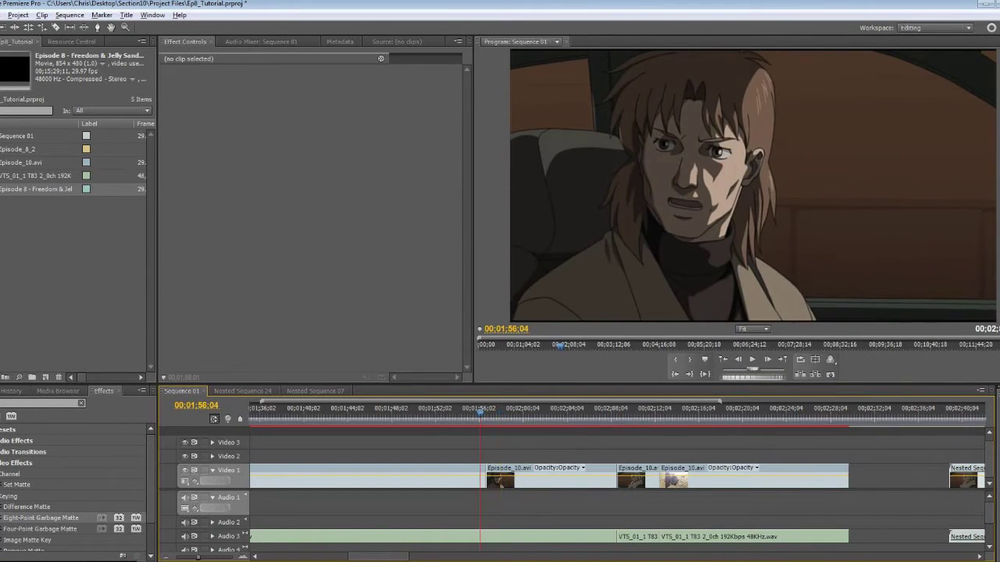
drag(485, 412, 487, 412)
key(Left)
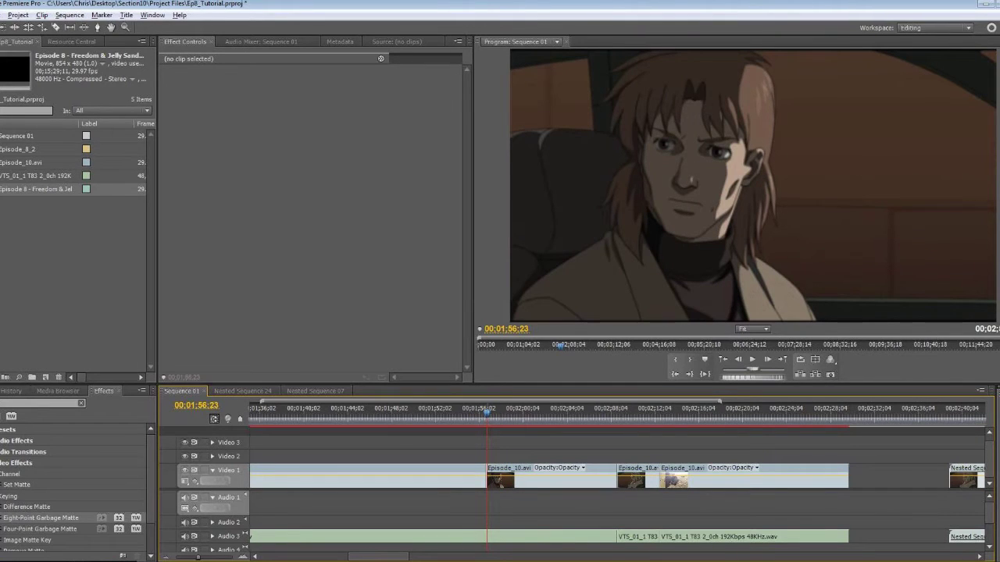
key(Right)
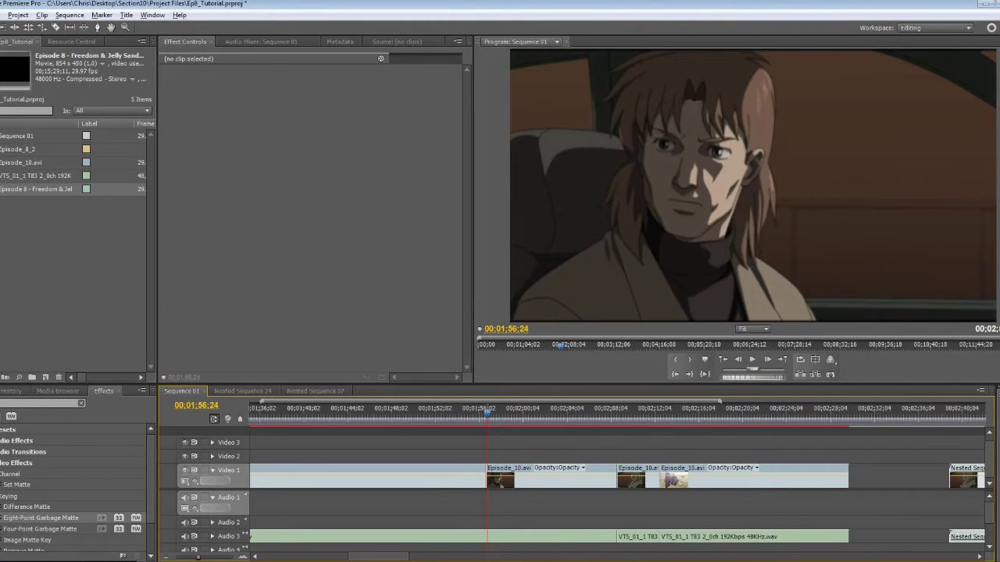
Advance frame by frame through the Episode_10.avi clip from 00;01;56;24 to 00;01;58;11, examining the mouth positions and the light passing over the face.
key(Right)
key(Right)
key(Right)
key(Right)
key(Right)
key(Right)
key(Right)
key(Right)
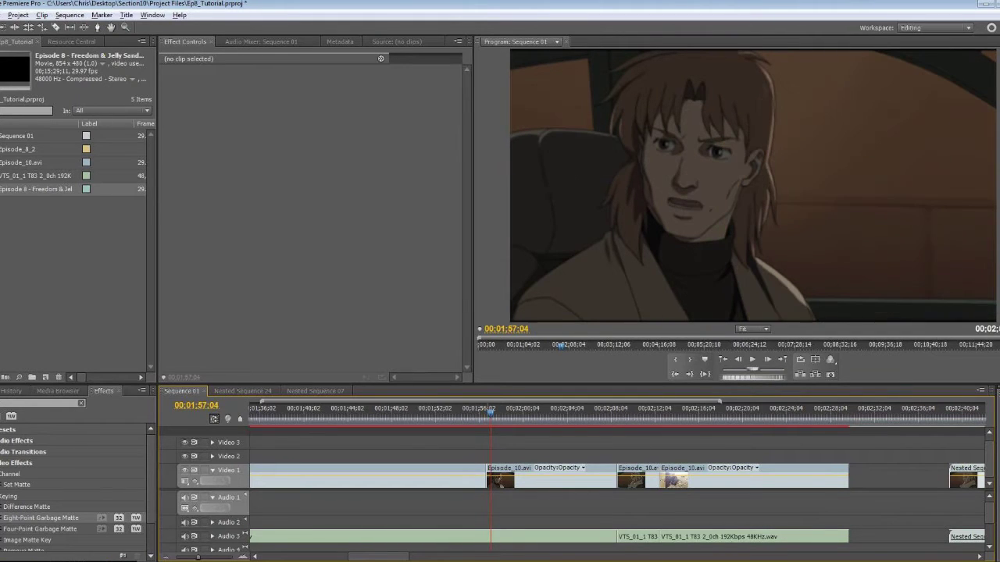
key(Left)
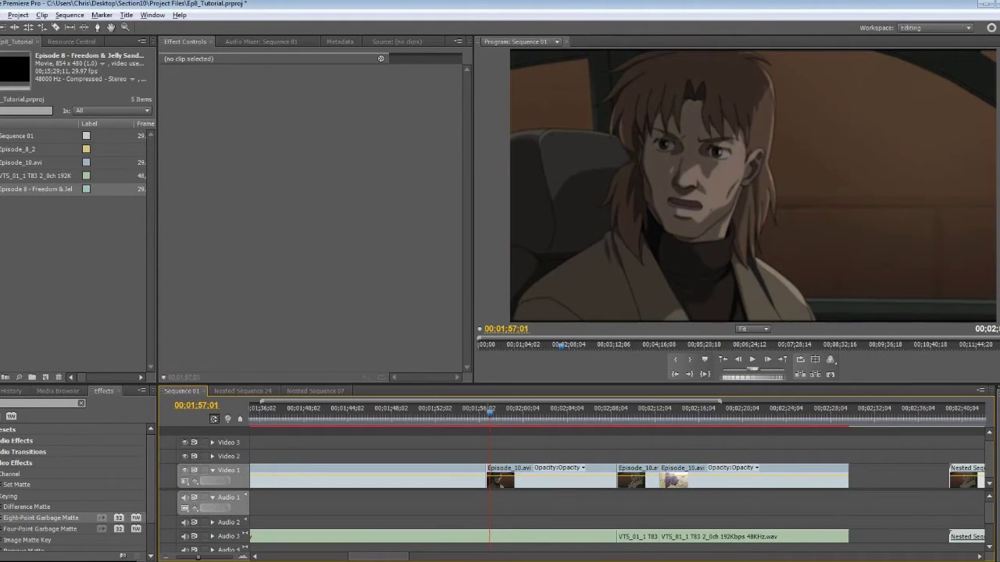
key(Right)
key(Right)
key(Right)
key(Right)
key(Right)
key(Right)
key(Right)
key(Right)
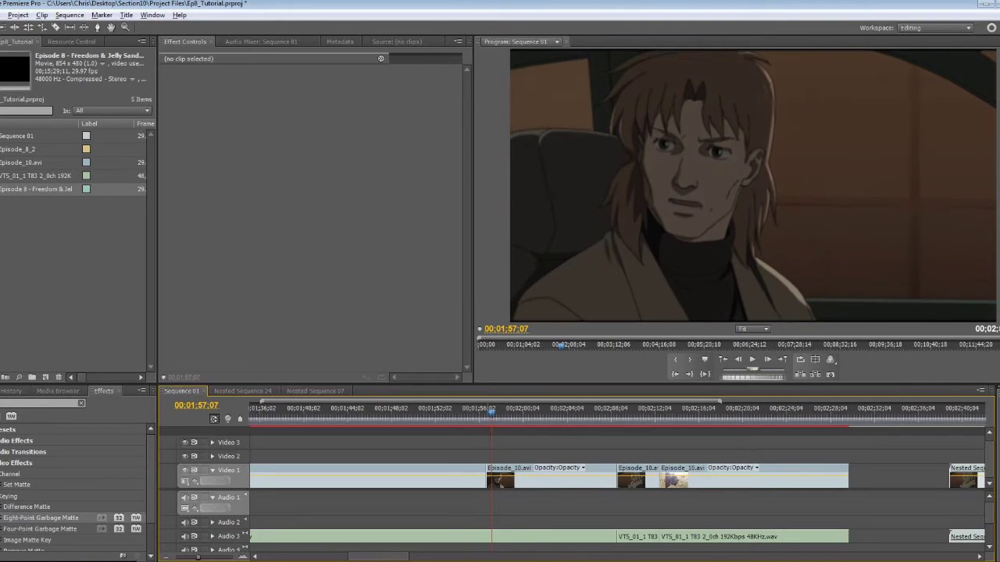
key(Right)
key(Right)
key(Right)
key(Right)
key(Right)
key(Right)
key(Right)
key(Right)
key(Right)
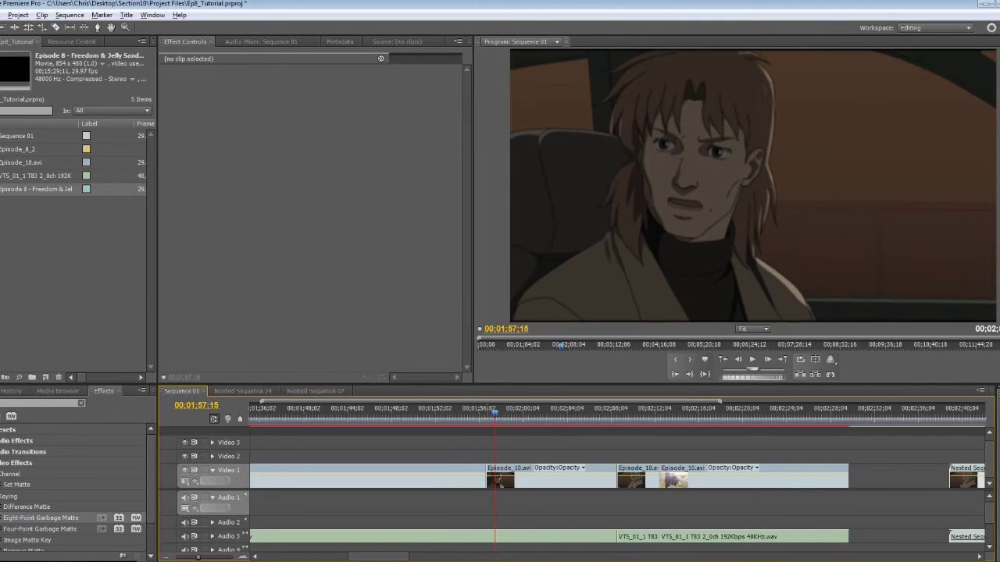
key(Right)
key(Right)
key(Right)
key(Right)
key(Right)
key(Right)
key(Right)
key(Right)
key(Right)
key(Right)
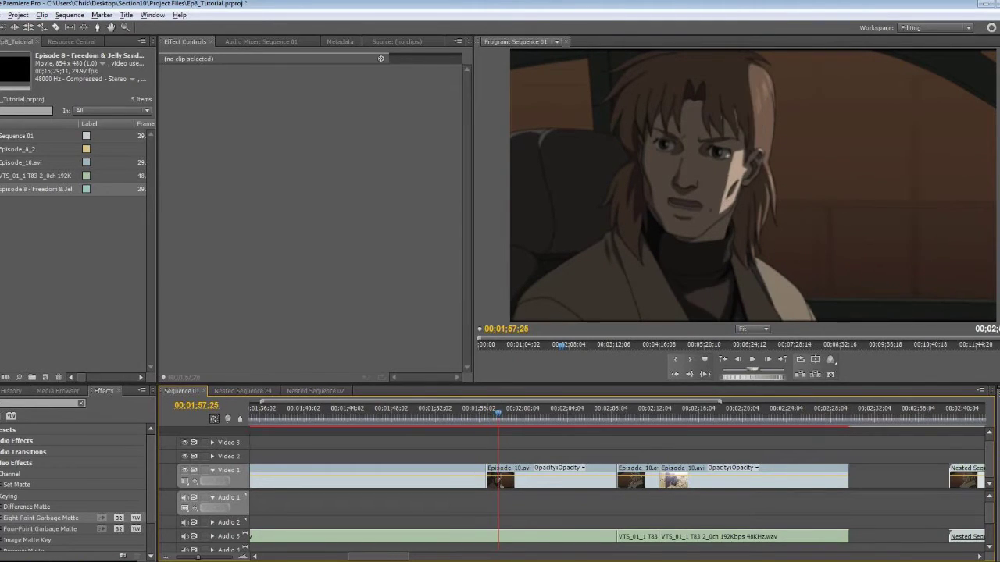
key(Right)
key(Right)
key(Right)
key(Right)
key(Right)
key(Right)
key(Right)
key(Right)
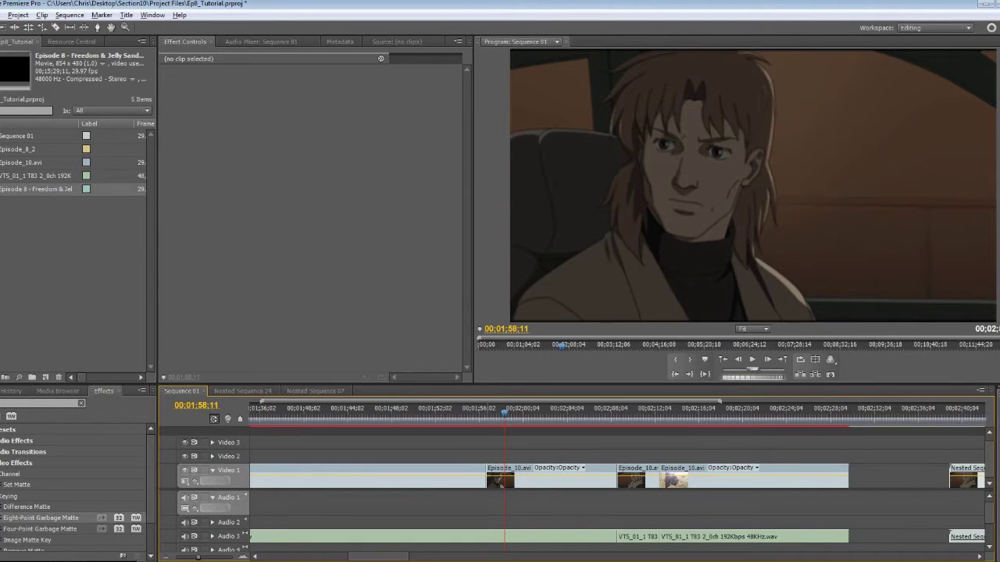
Return to the start of the Episode_10.avi clip and re-examine its first frames from 00;01;56;26 onward.
key(Up)
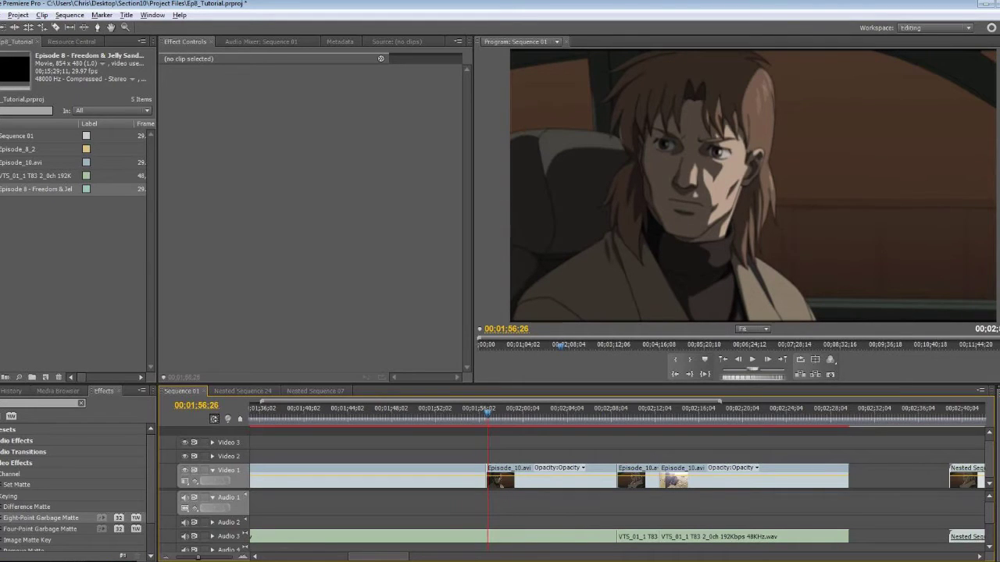
key(Right)
key(Right)
key(Right)
key(Right)
key(Right)
key(Right)
key(Right)
key(Right)
key(Right)
key(Right)
key(Right)
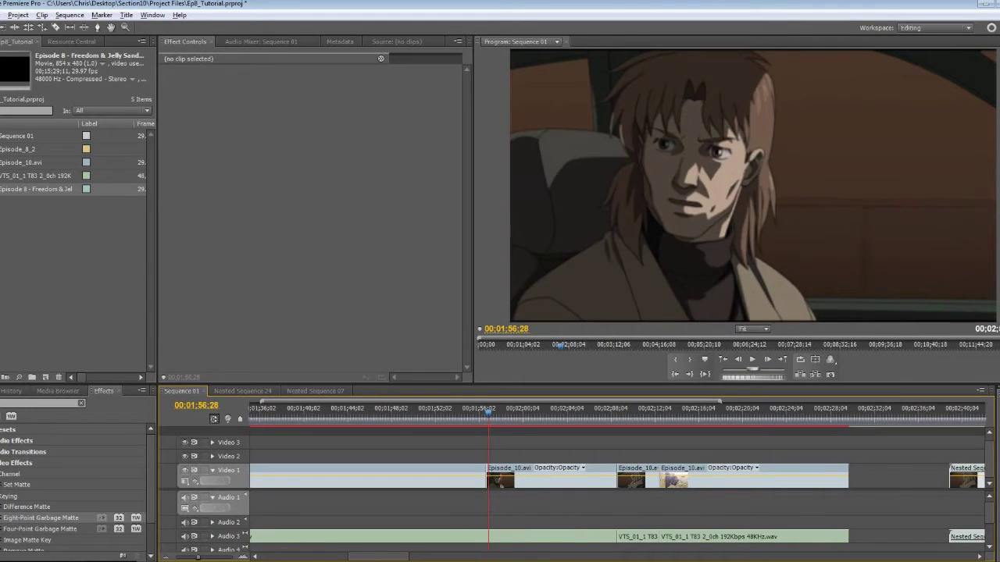
key(Right)
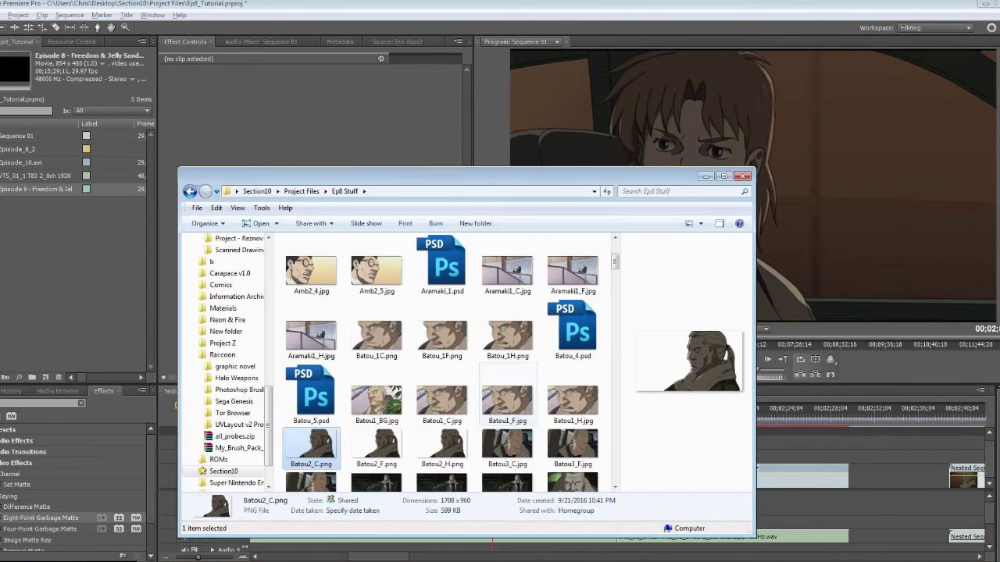
Browse the Ep8 Stuff folder in the file explorer and open Sequence 01.Still087.jpg for viewing.
scroll(441, 359, up, 3)
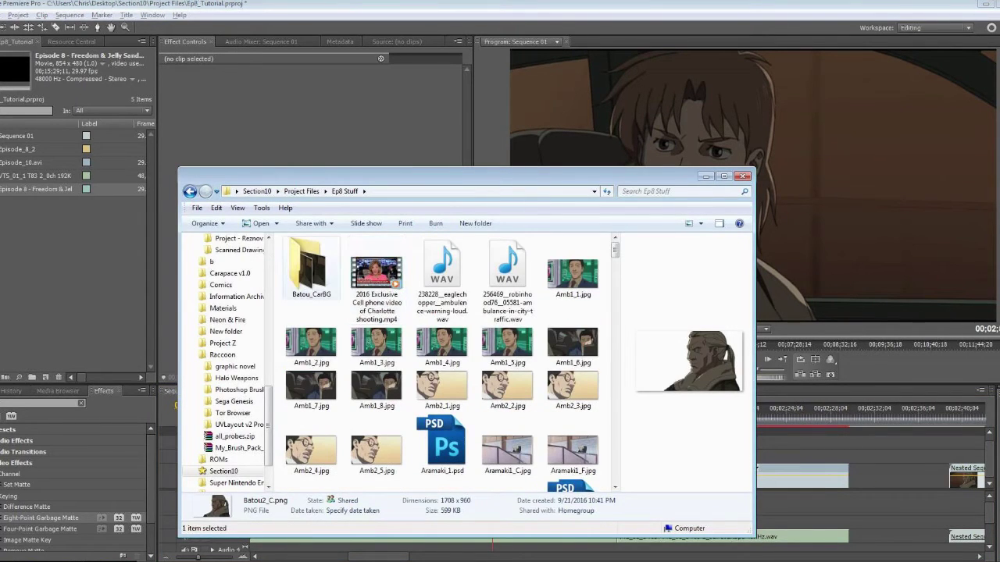
scroll(441, 359, down, 10)
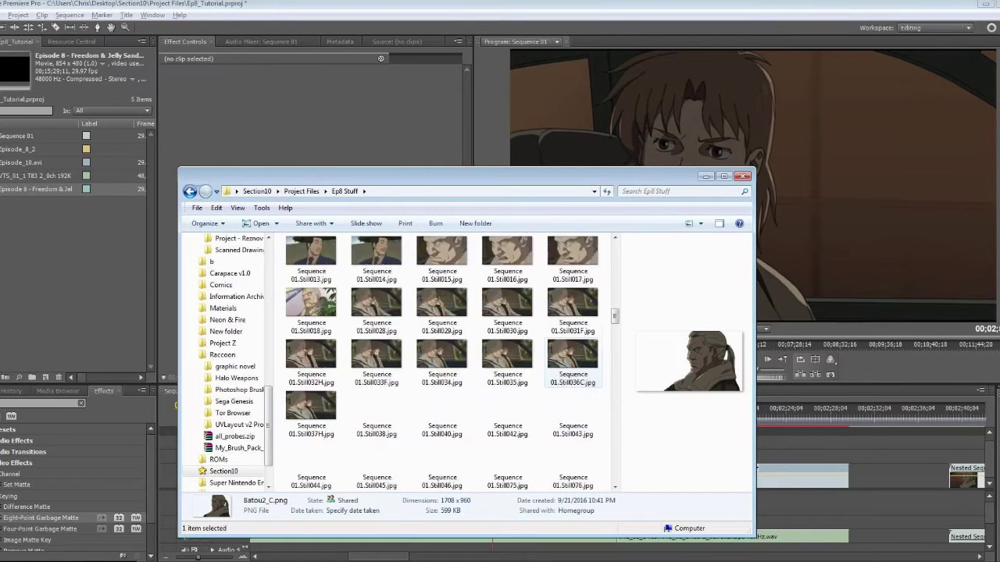
scroll(508, 359, down, 3)
click(573, 359)
key(Return)
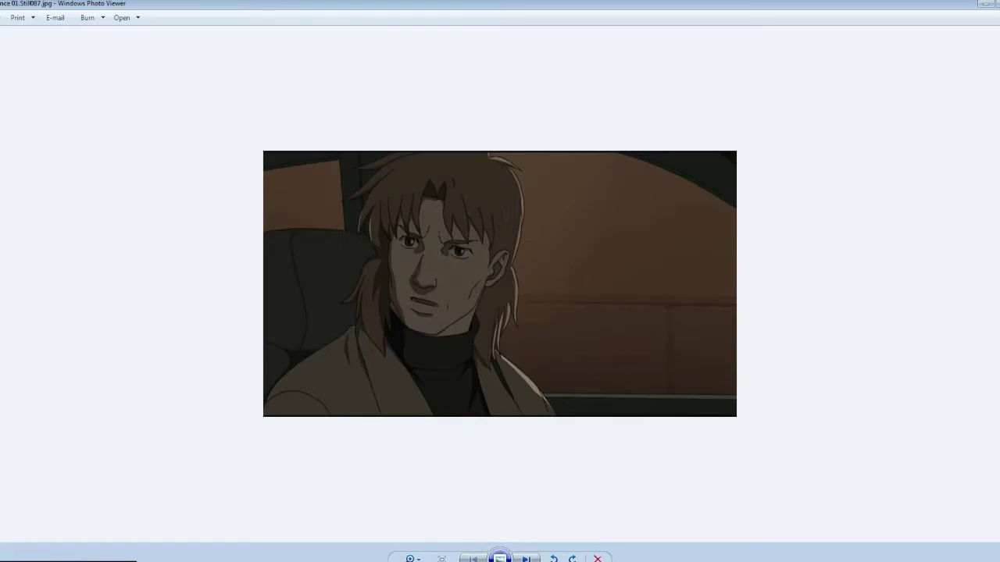
View the exported car-scene stills in order from Sequence 01.Still087.jpg to Still121.jpg.
key(Right)
key(Right)
key(Right)
key(Right)
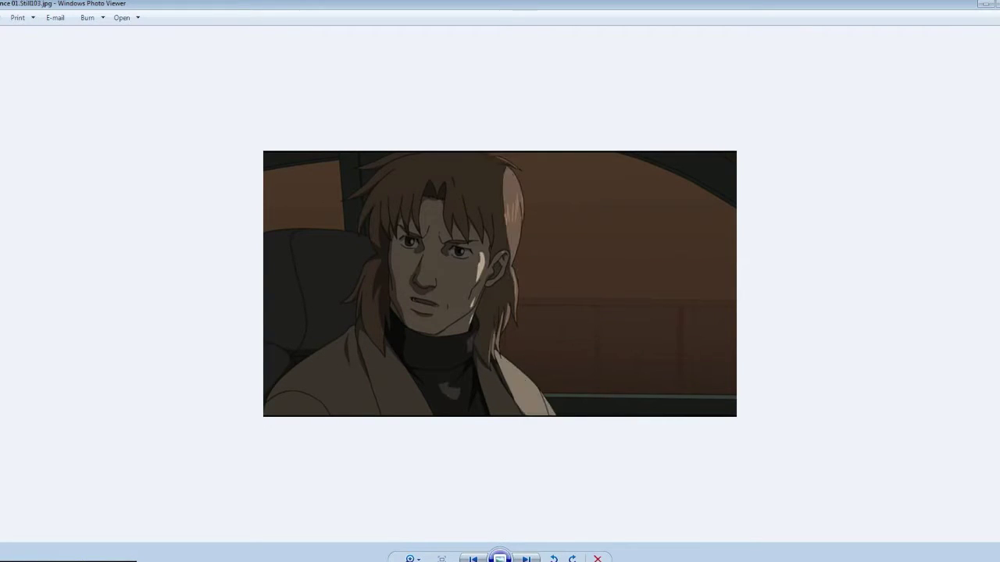
key(Right)
key(Right)
key(Right)
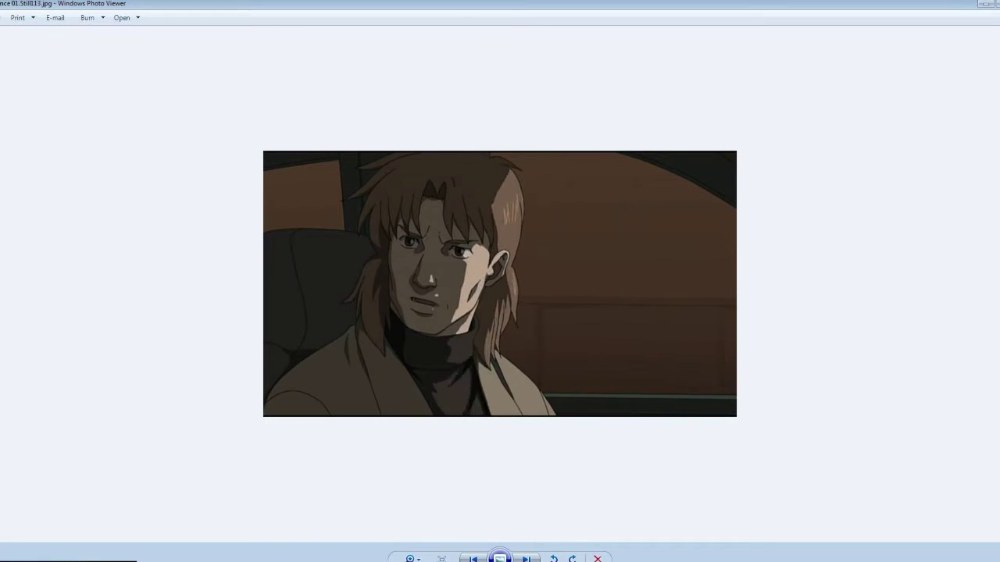
key(Right)
key(Right)
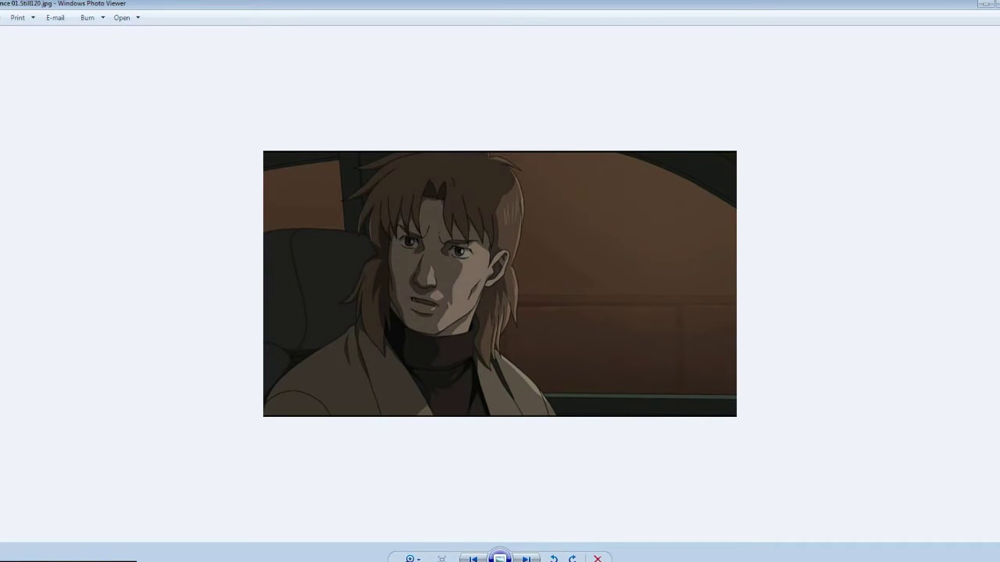
key(Right)
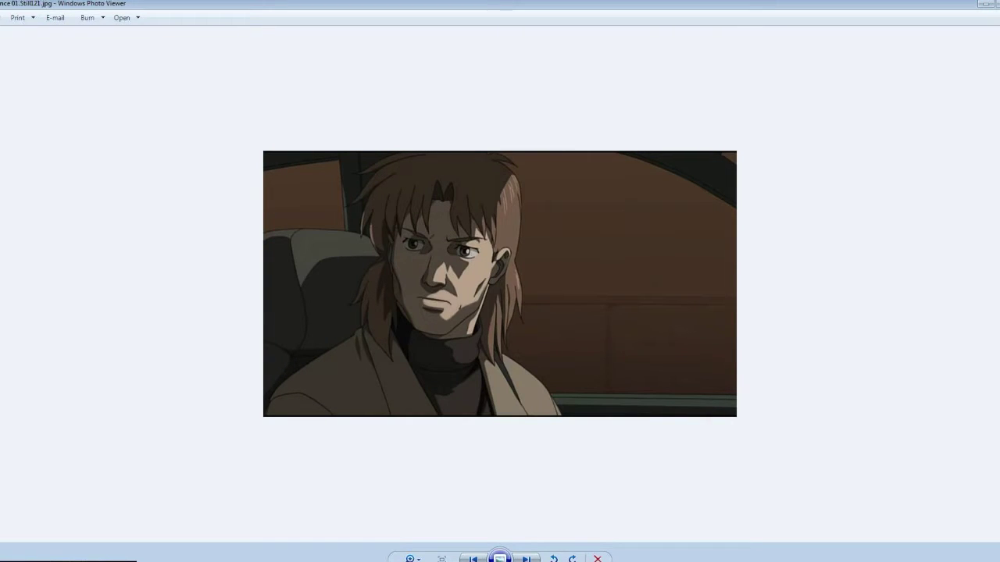
Go back through the exported stills to Sequence 01.Still112.jpg, comparing the changing light on the face.
key(Left)
key(Left)
key(Left)
key(Left)
key(Left)
key(Left)
key(Left)
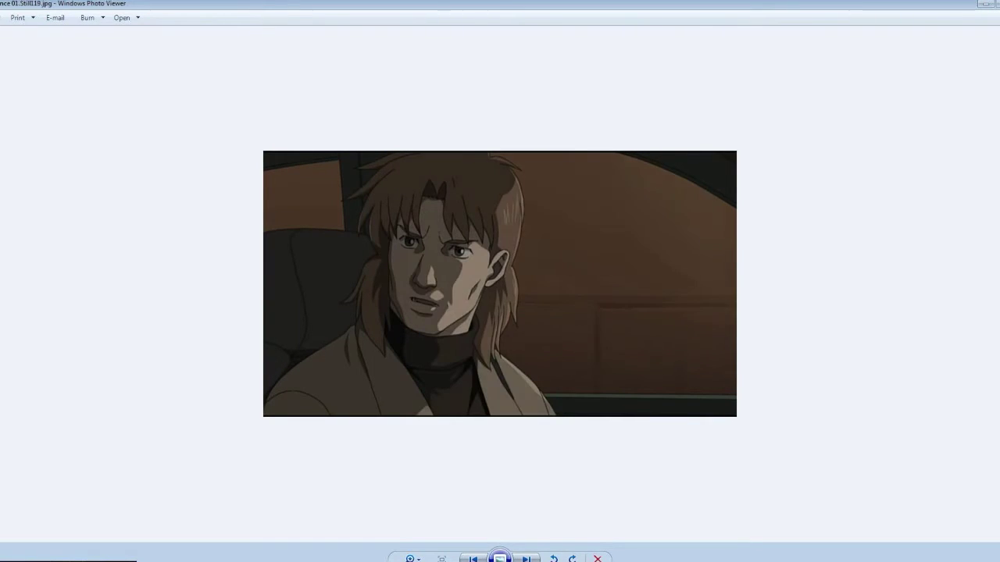
key(Left)
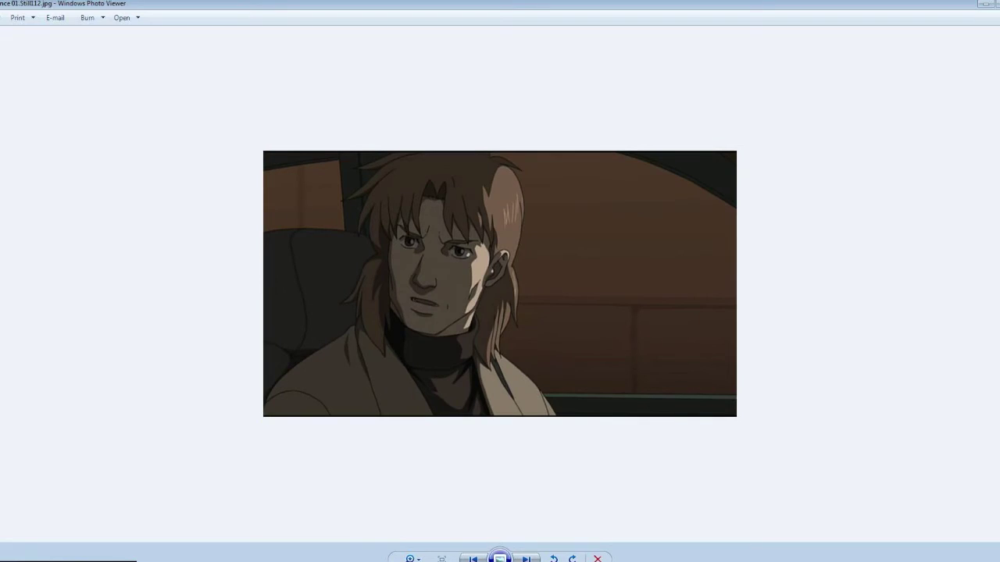
Close the still and open Sequence 01.Still087.jpg from the Batou_CarBG folder for viewing.
key(Escape)
scroll(442, 359, up, 15)
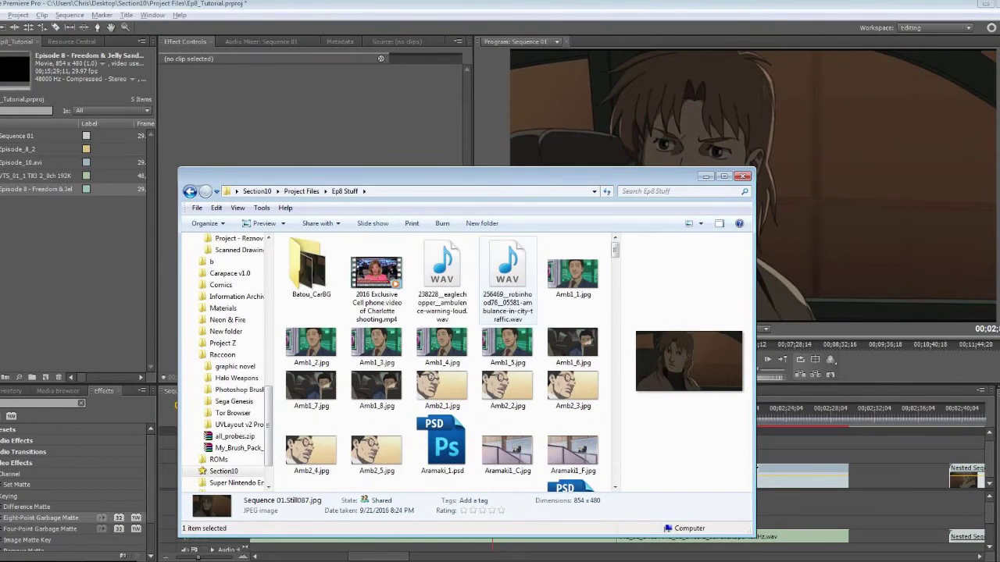
double_click(310, 269)
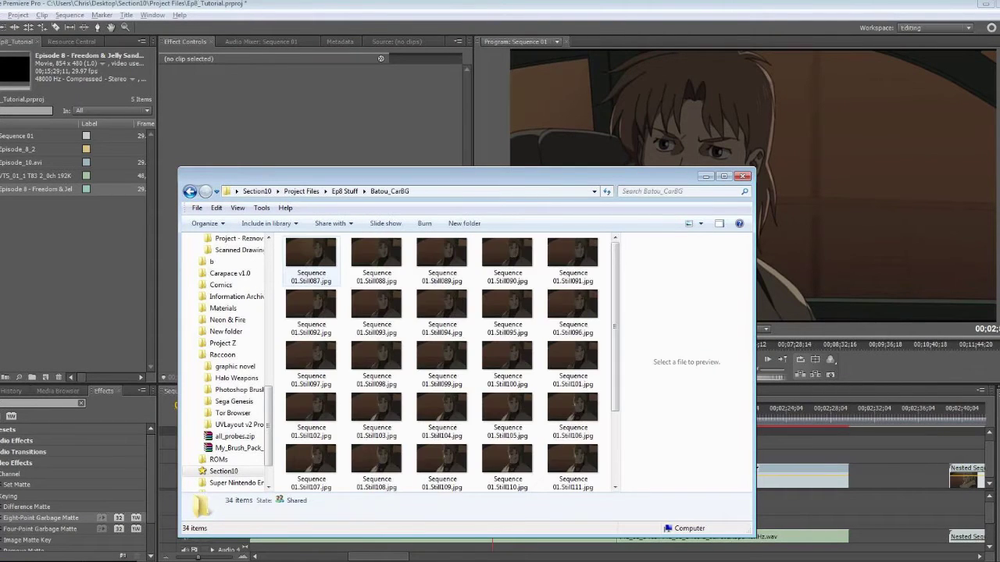
double_click(311, 258)
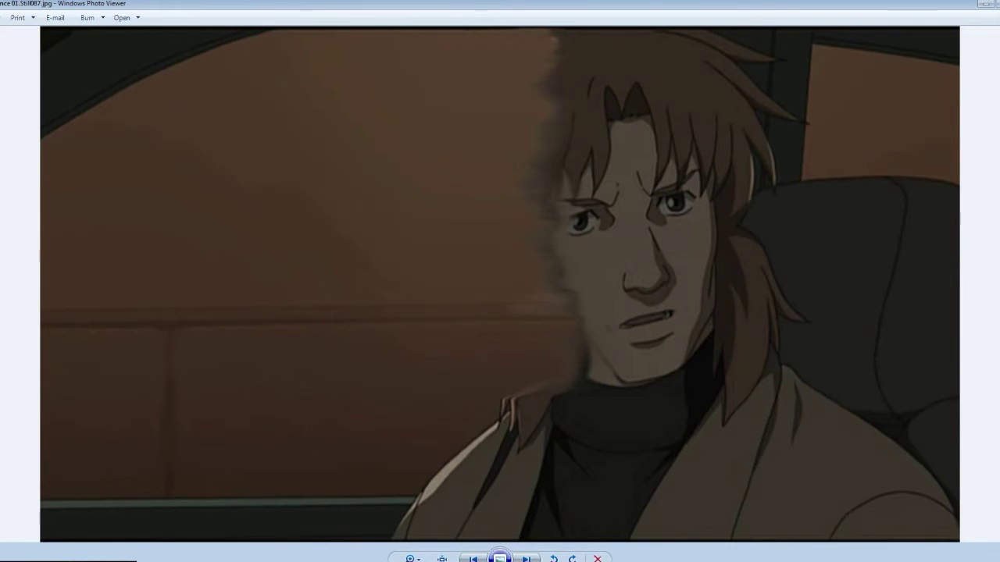
View the flipped and smudged background stills in Batou_CarBG from Still087 past Still099, and close the image viewer.
key(Right)
key(Right)
key(Right)
key(Right)
key(Right)
key(Right)
key(Right)
key(Right)
key(Right)
key(Right)
key(Right)
key(Right)
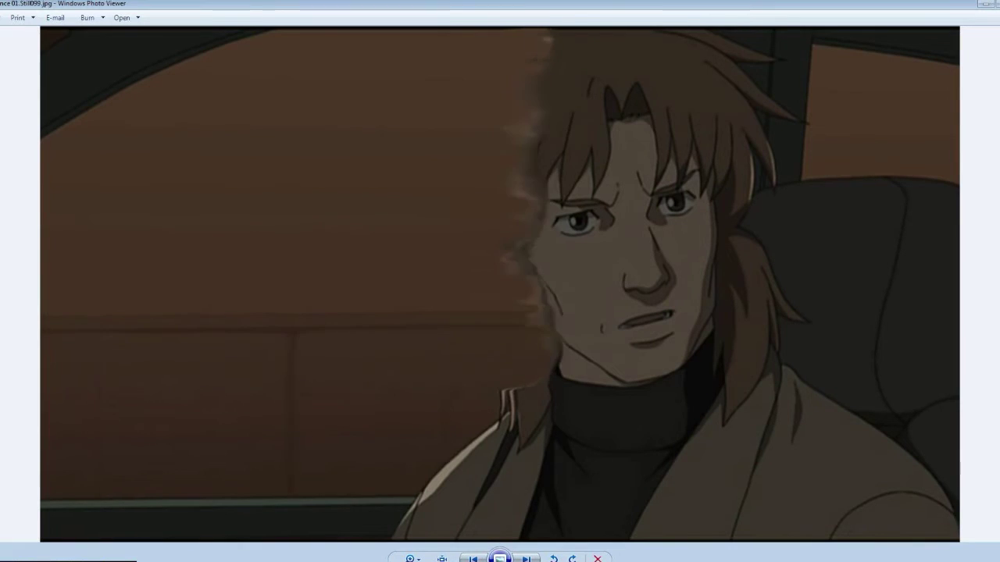
key(Right)
key(Right)
key(alt+F4)
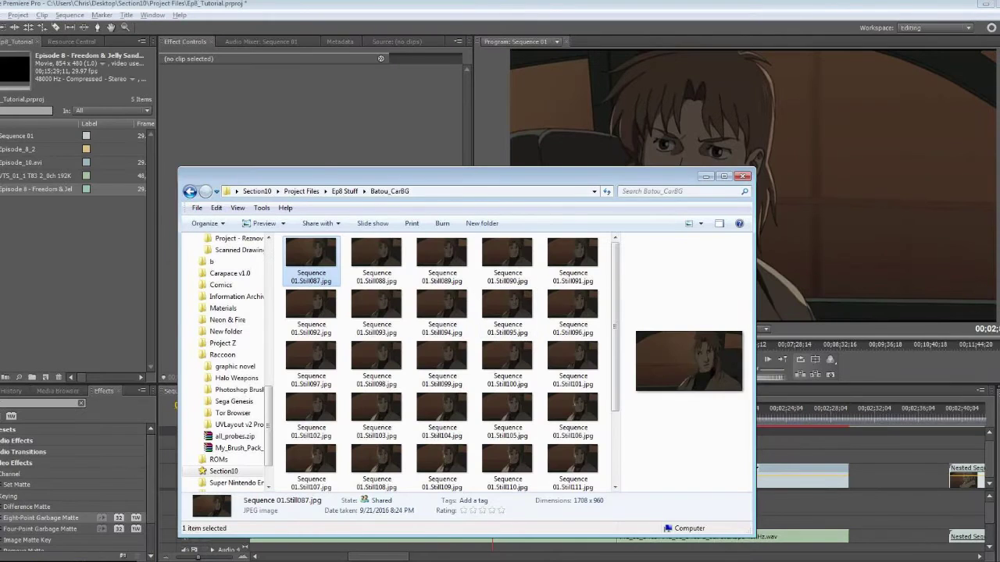
Return to the Ep8 Stuff folder and open Sequence 01.Still115.jpg in Adobe Photoshop CS5.
click(342, 191)
scroll(434, 360, down, 6)
scroll(442, 367, down, 10)
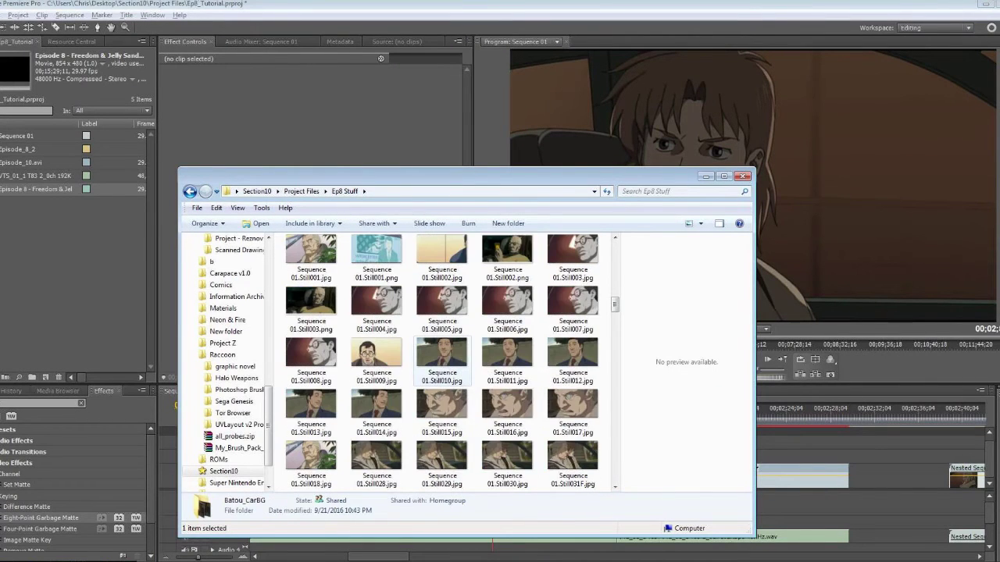
scroll(442, 367, up, 6)
scroll(442, 367, down, 5)
click(442, 258)
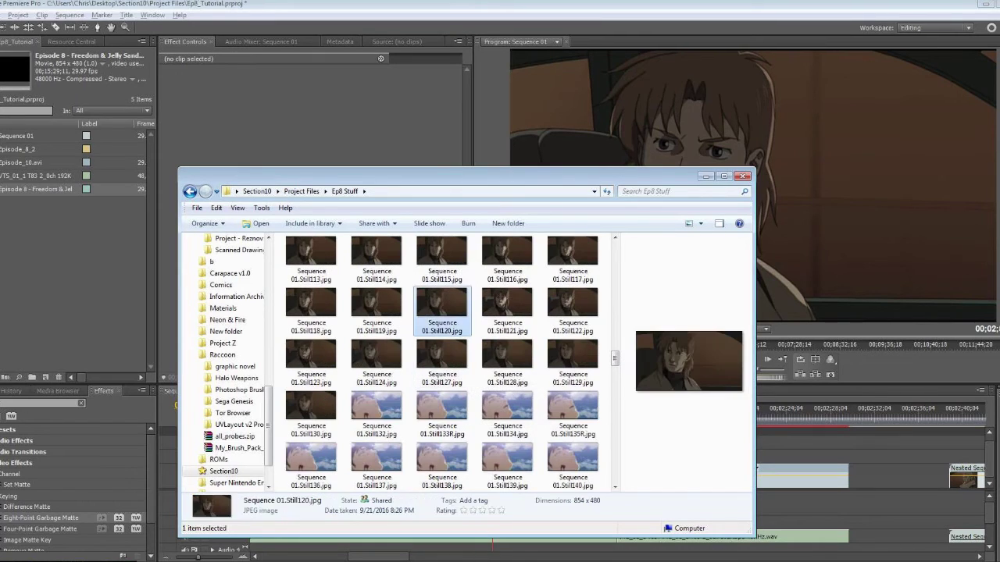
right_click(443, 258)
mouse_move(297, 359)
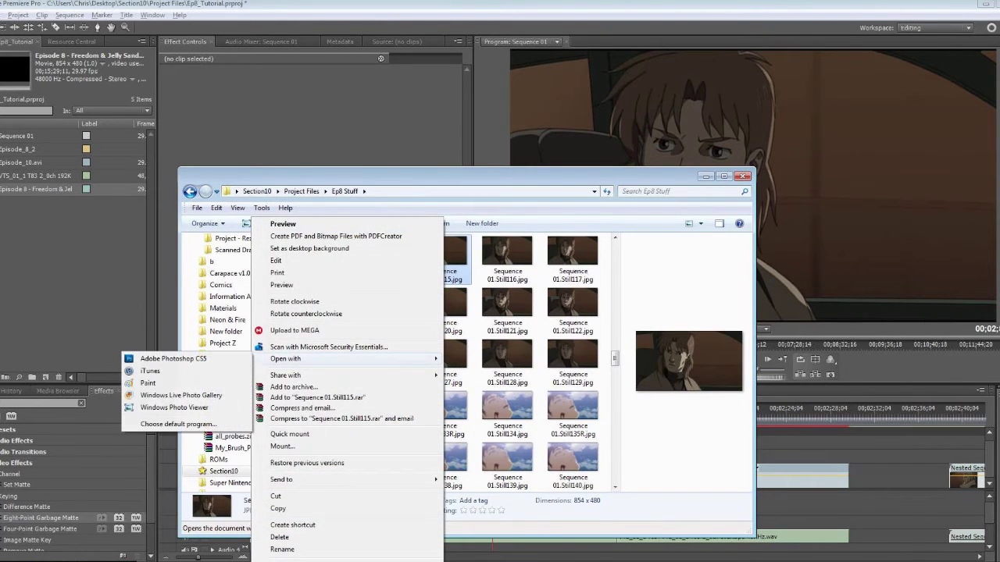
click(174, 358)
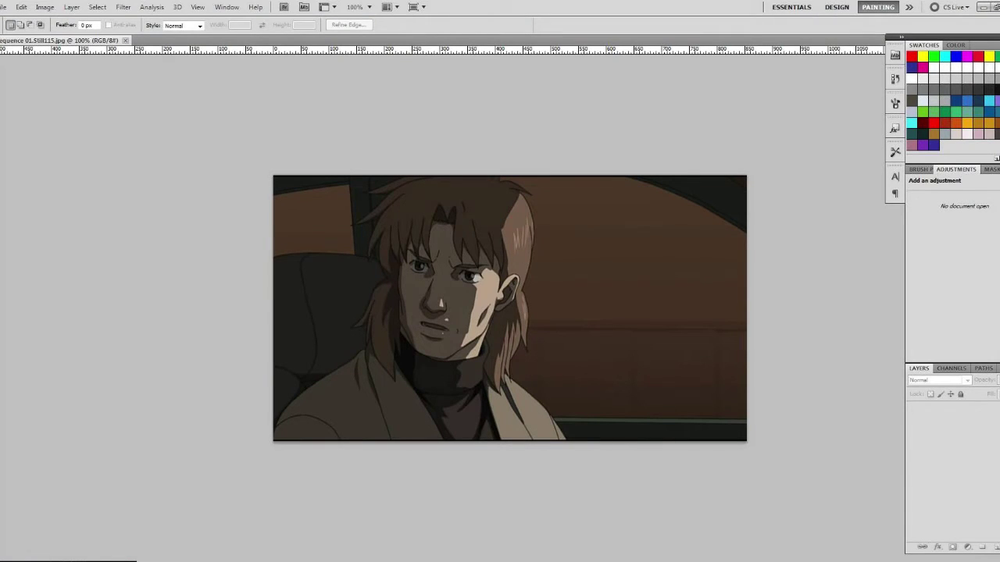
Flip the canvas of Sequence 01.Still115.jpg horizontally.
click(21, 7)
mouse_move(45, 7)
mouse_move(93, 107)
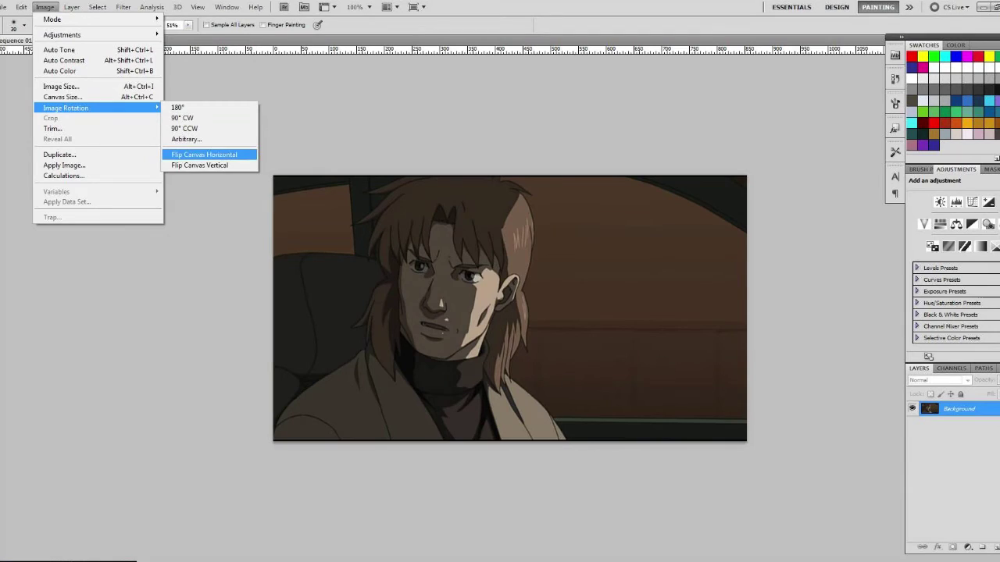
click(204, 155)
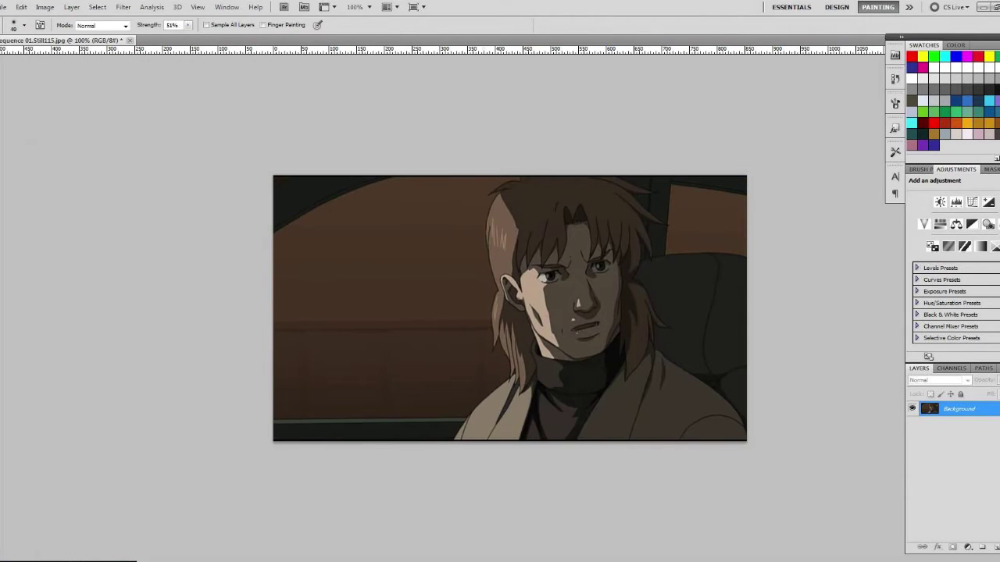
Smudge the character's lit hair and face edge inward with a 150-pixel brush, and quit Photoshop without saving Sequence 01.Still115.jpg.
key(bracketright)
key(bracketright)
key(bracketright)
key(bracketright)
key(bracketright)
mouse_move(500, 187)
mouse_down()
mouse_move(534, 265)
mouse_move(516, 300)
mouse_move(547, 258)
mouse_move(524, 367)
mouse_move(547, 313)
mouse_move(508, 406)
mouse_move(555, 328)
mouse_up()
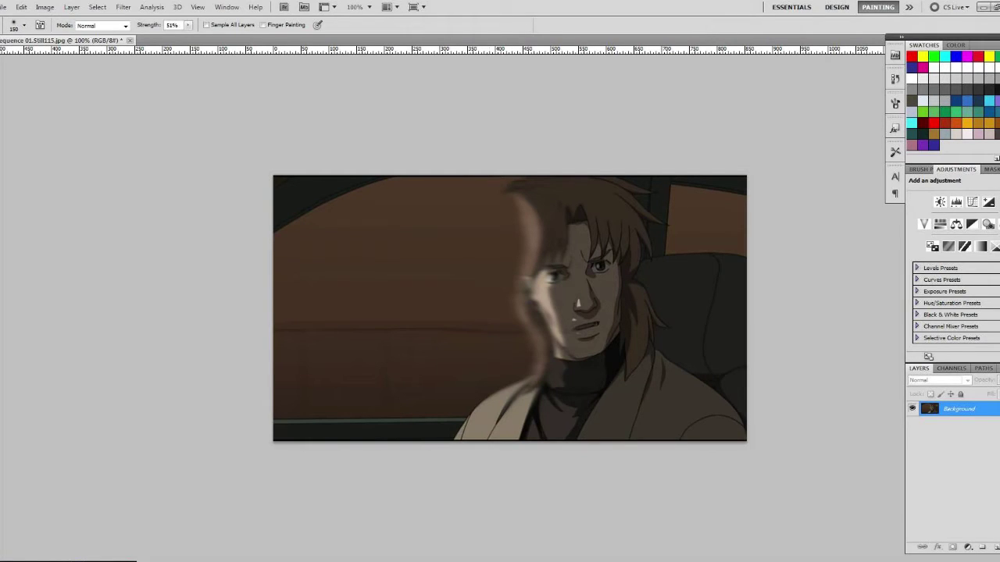
key(ctrl+q)
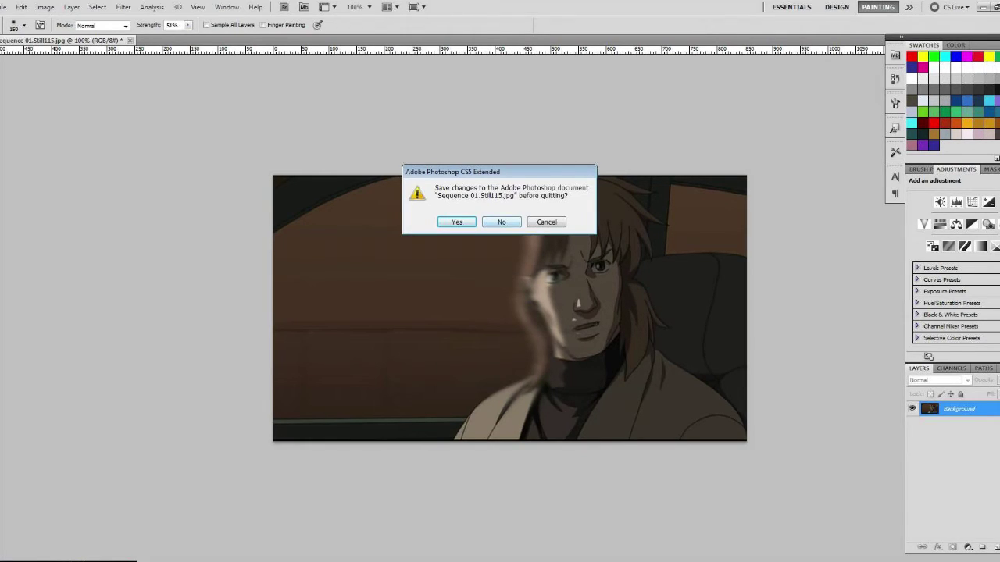
key(n)
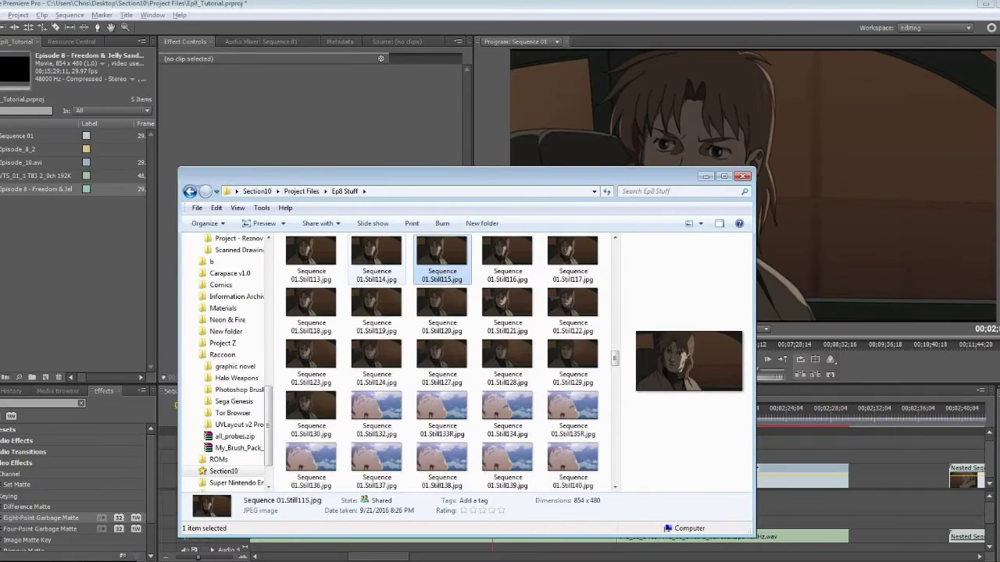
Open Sequence 01.Still087.jpg from the Batou_CarBG folder and step forward through the smudged background stills to Sequence 01.Still111.jpg.
scroll(452, 363, up, 10)
double_click(311, 261)
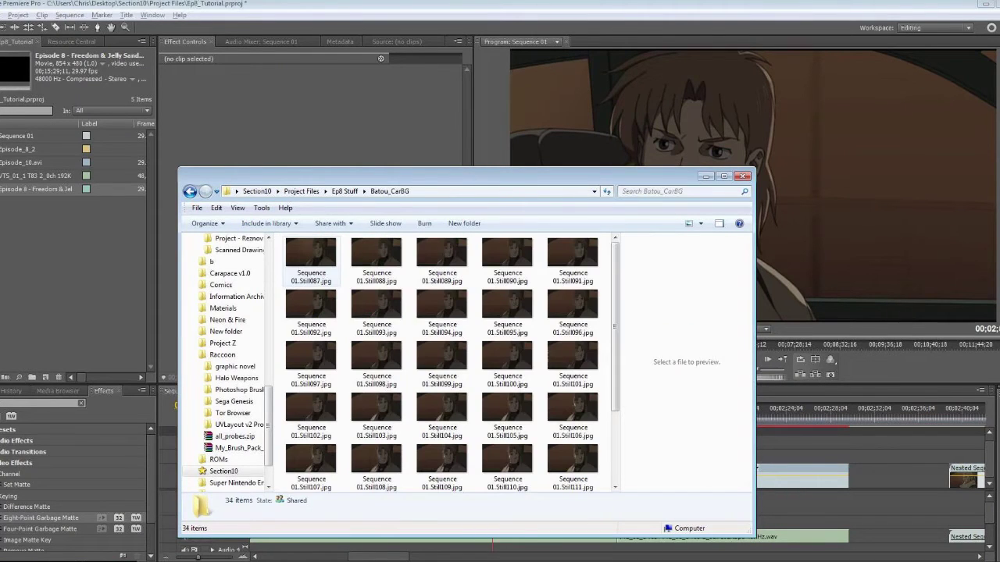
key(Return)
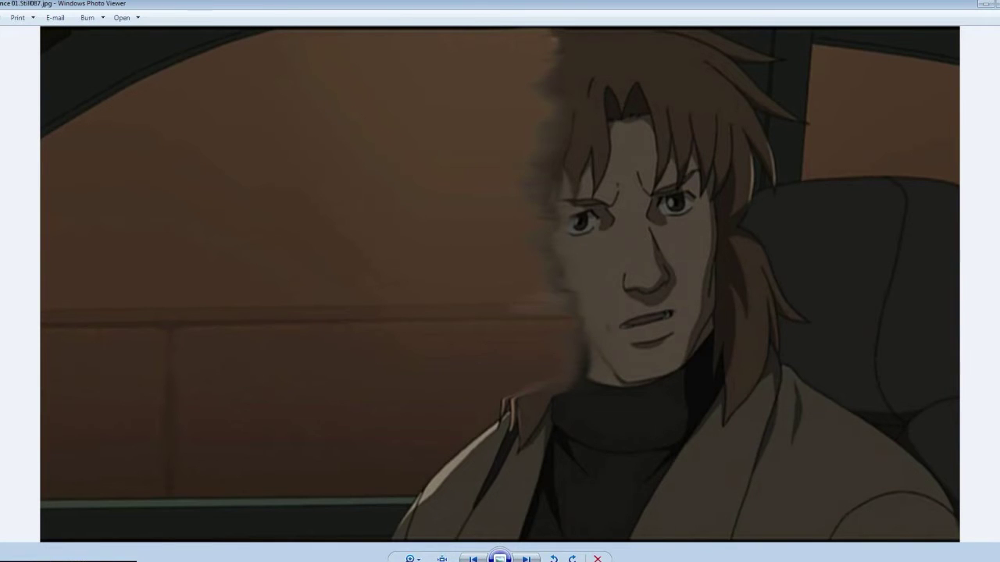
key(Right)
key(Right)
key(Right)
key(Right)
key(Right)
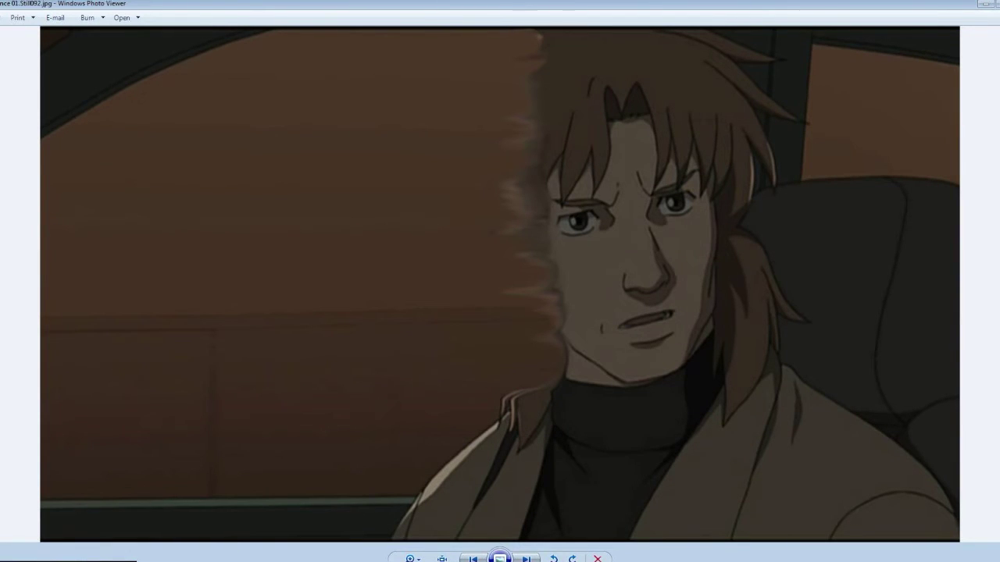
key(Left)
key(Right)
key(Right)
key(Right)
key(Right)
key(Right)
key(Right)
key(Right)
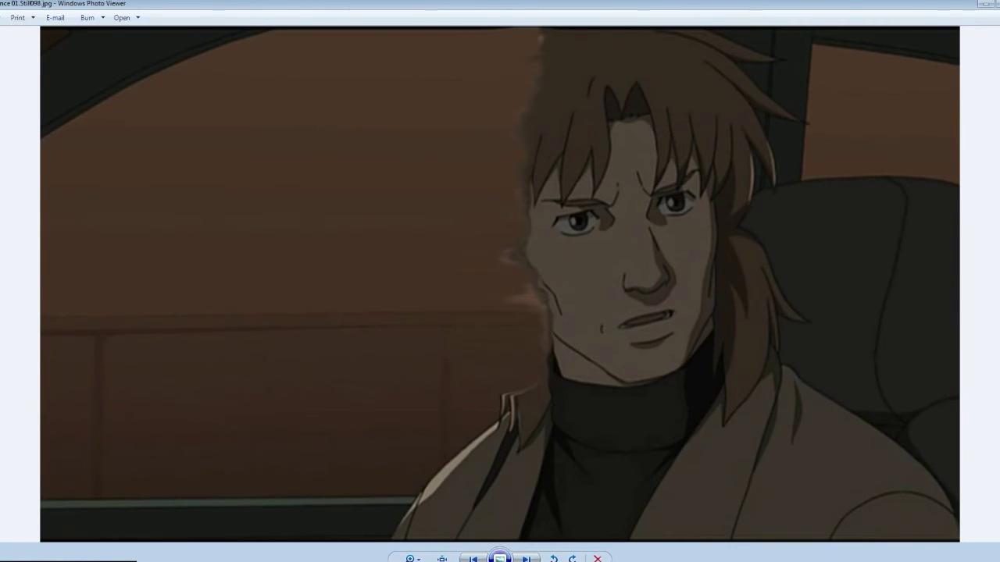
key(Right)
key(Right)
key(Right)
key(Right)
key(Right)
key(Right)
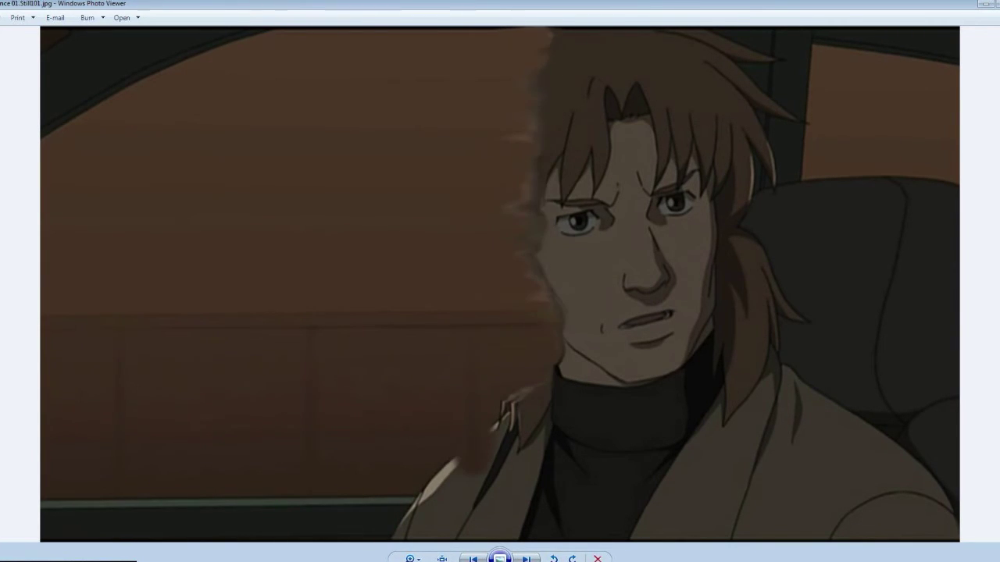
key(Right)
key(Right)
key(Right)
key(Right)
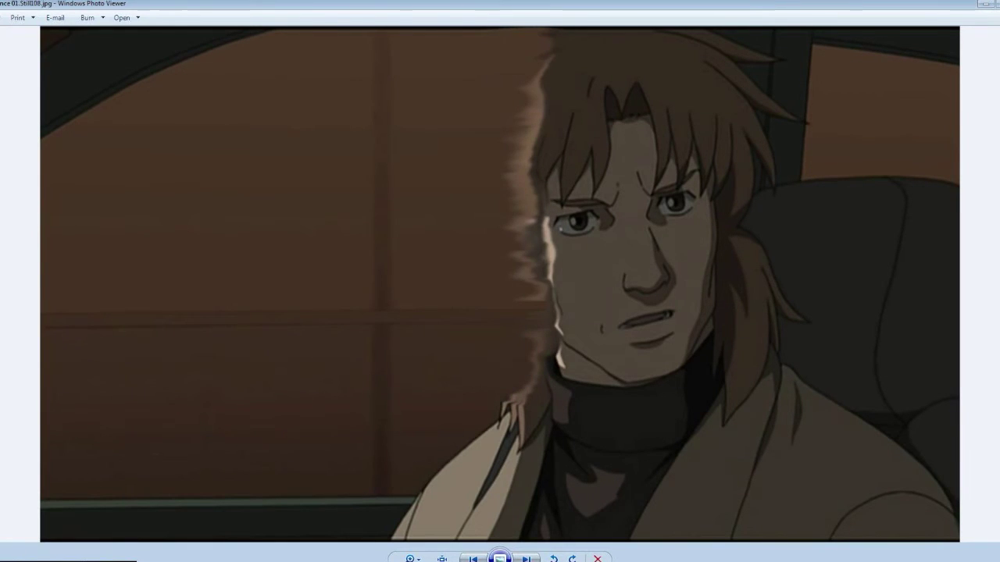
key(Right)
key(Right)
key(Right)
key(Right)
key(Right)
key(Right)
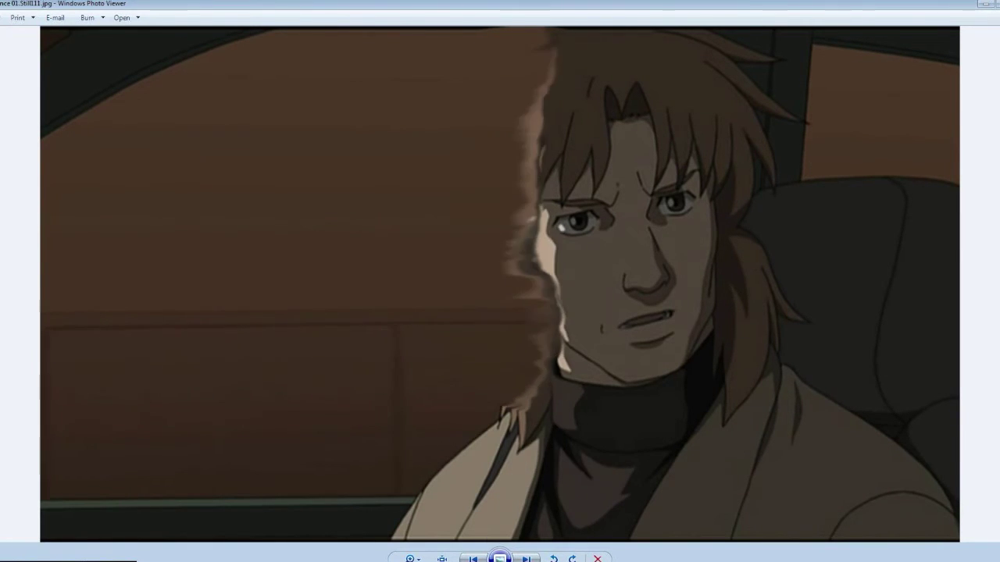
Step backward through the background stills from Still111 to Sequence 01.Still087.jpg.
key(Left)
key(Left)
key(Left)
key(Left)
key(Left)
key(Left)
key(Left)
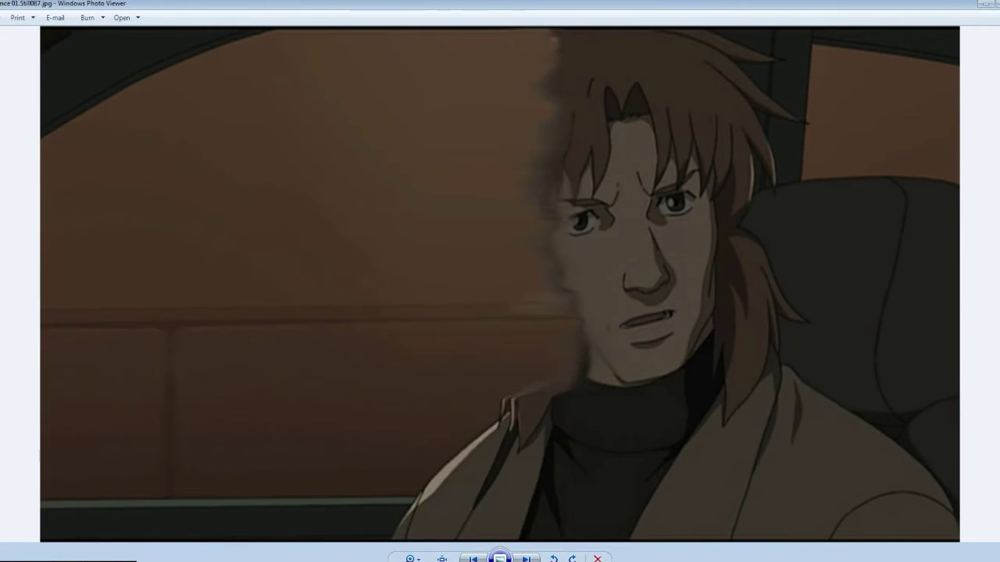
Leave the image viewer for the Ep8 Stuff folder and select Batou2_C.png.
key(alt+F4)
click(345, 190)
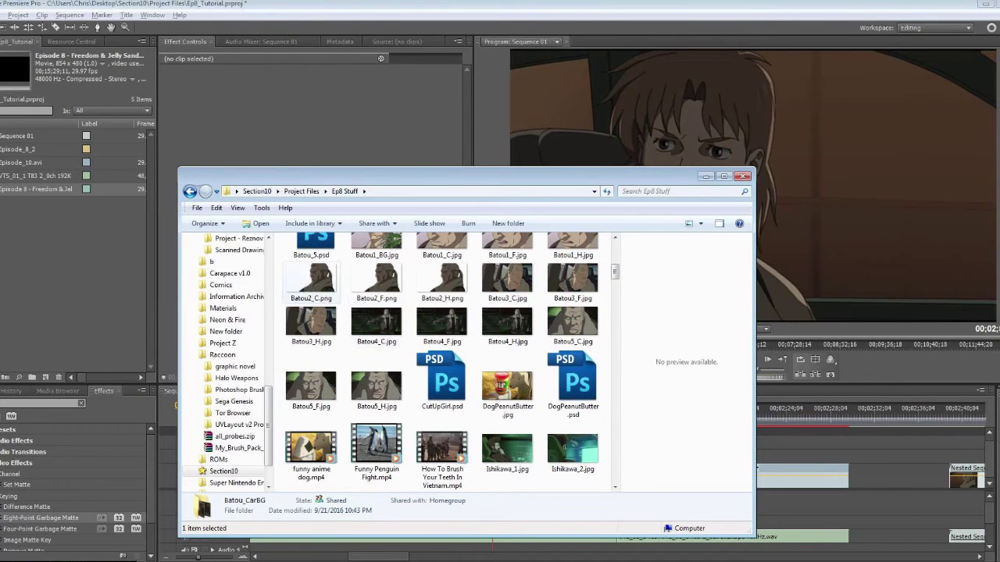
click(311, 281)
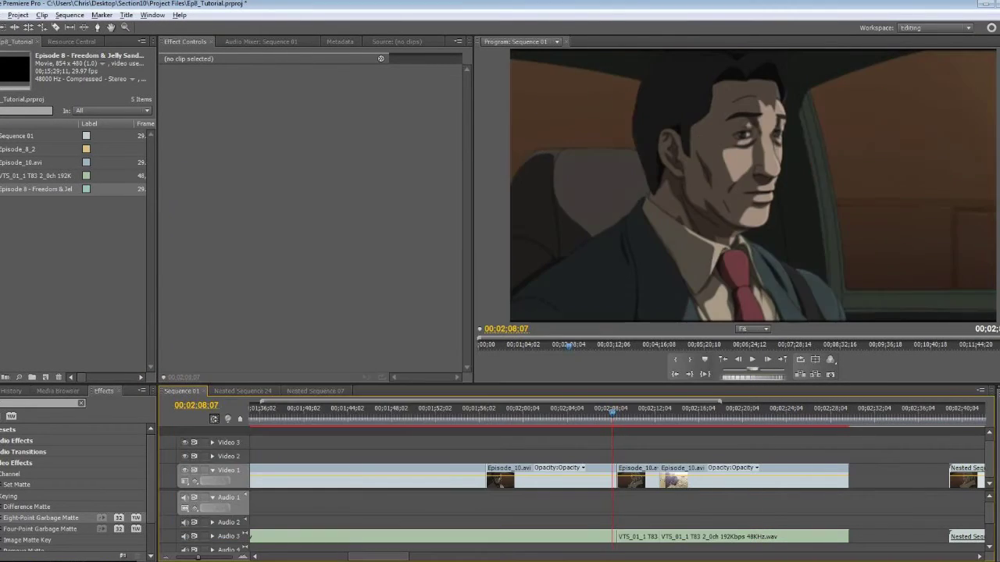
In Premiere Pro, play the car shot of the ponytailed character in Sequence 01 and step ahead to 00;02;09;21.
key(space)
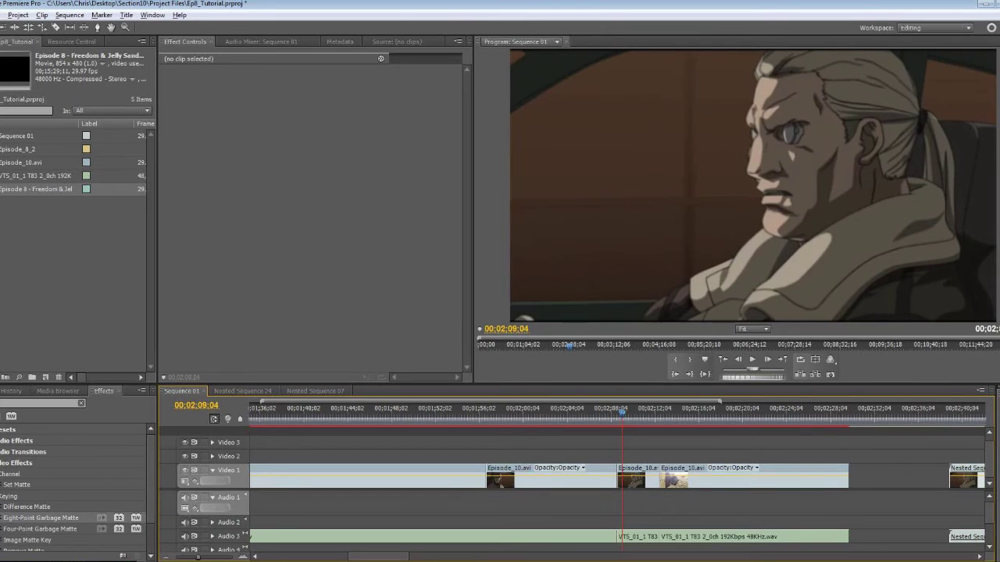
key(space)
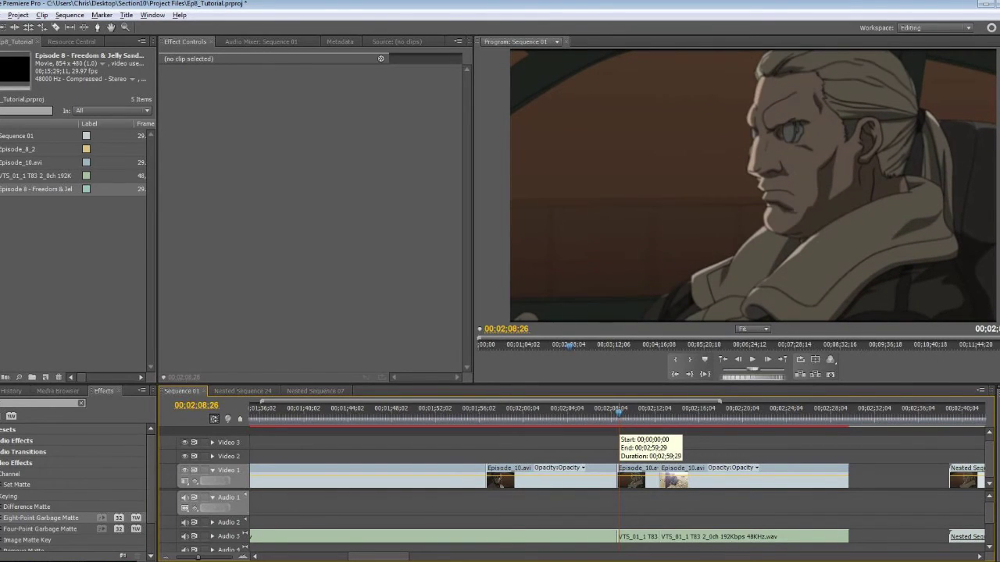
key(space)
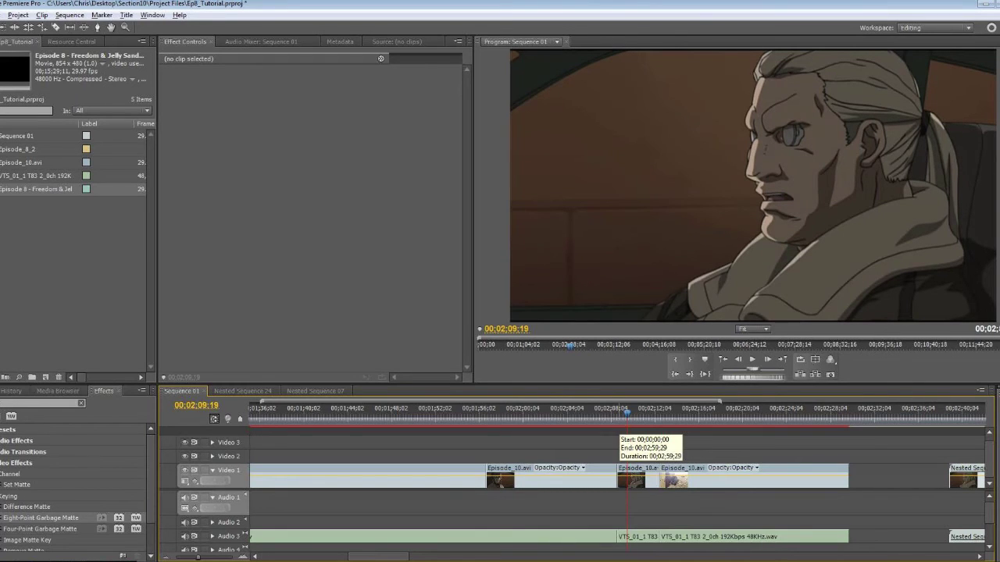
key(Right)
key(Right)
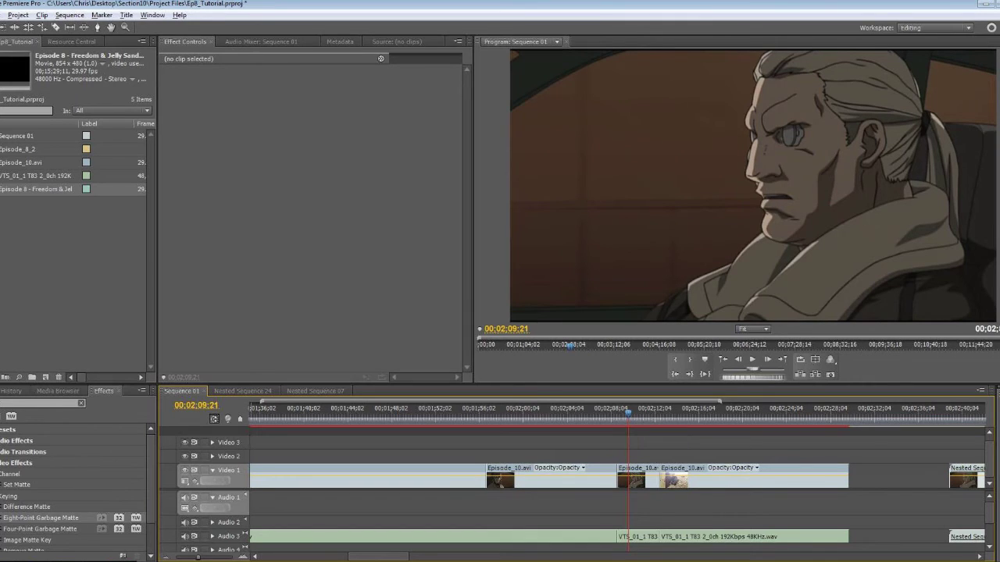
Open Batou2_C.png from the Ep8 Stuff folder and compare the mouth positions in the Batou2 C, F and H cutouts.
key(alt+Tab)
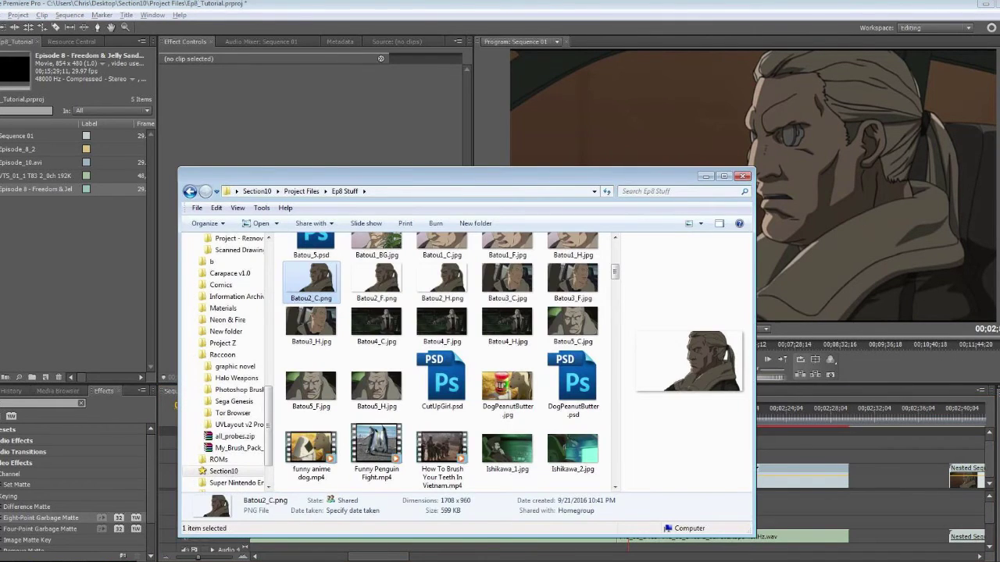
key(Return)
key(Right)
key(Right)
key(Right)
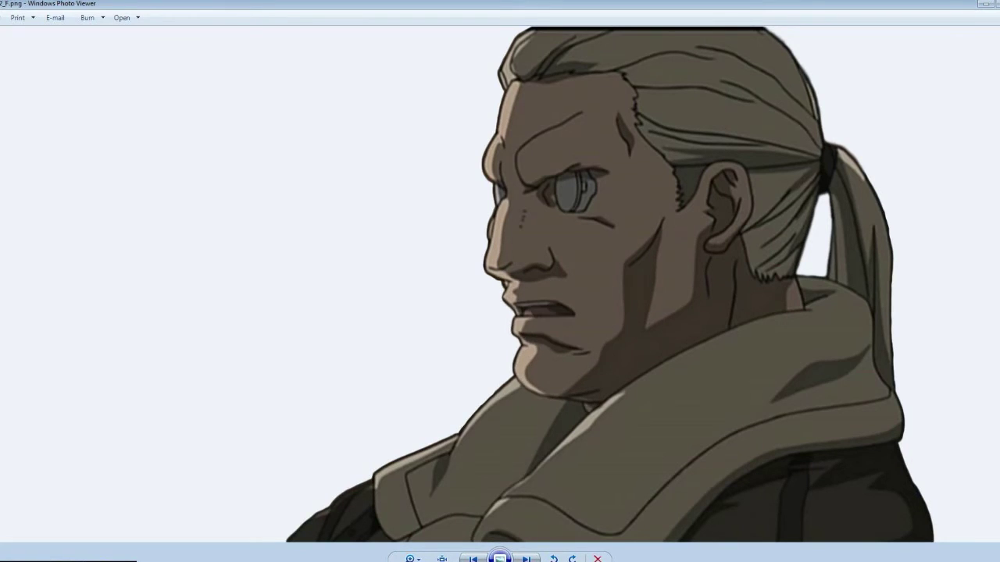
key(Left)
key(Left)
key(Left)
key(Right)
key(Right)
key(Right)
key(Right)
key(Right)
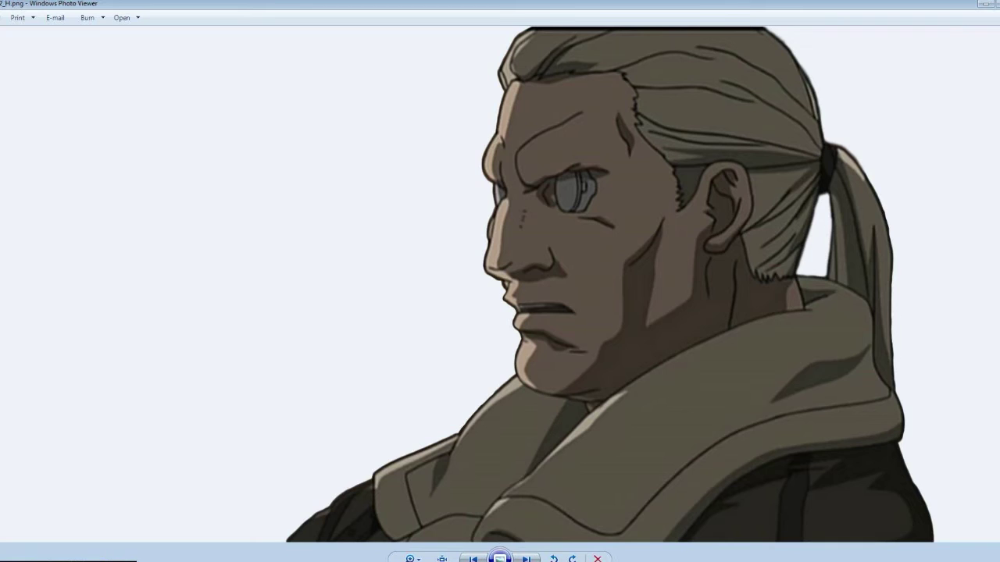
Switch to Nested Sequence 07 in Premiere Pro and play the smudged background frames from the start.
key(alt+Tab)
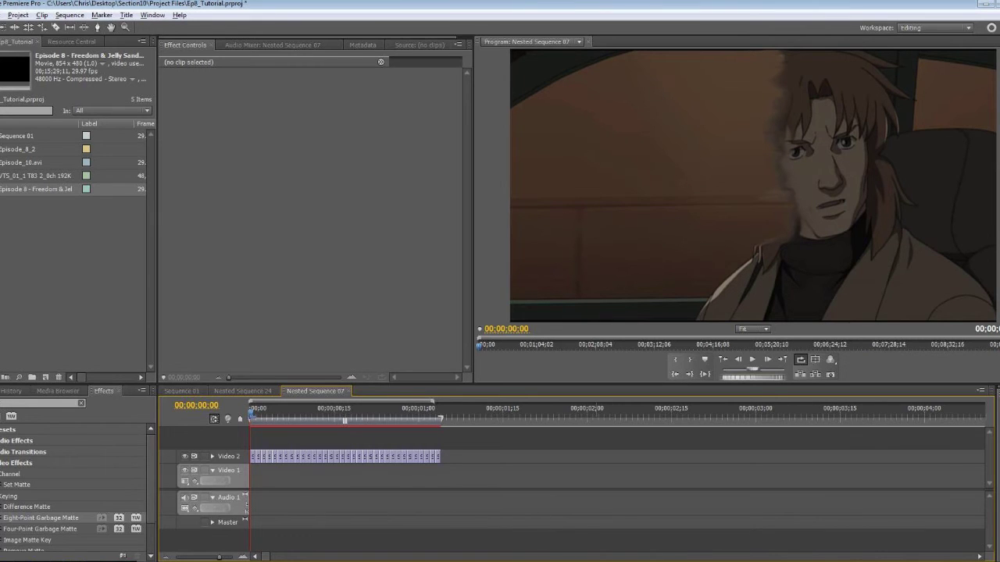
key(space)
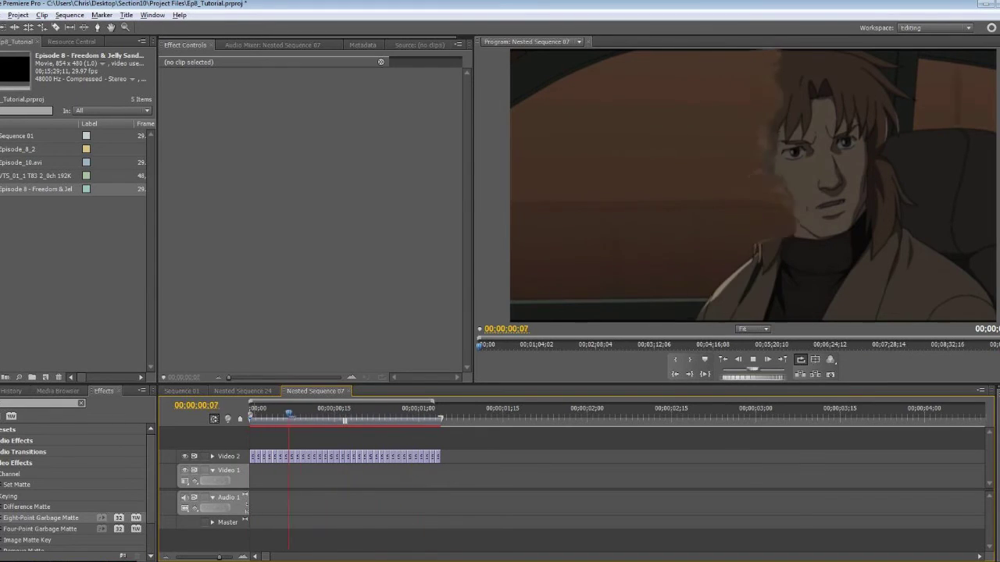
key(space)
key(Home)
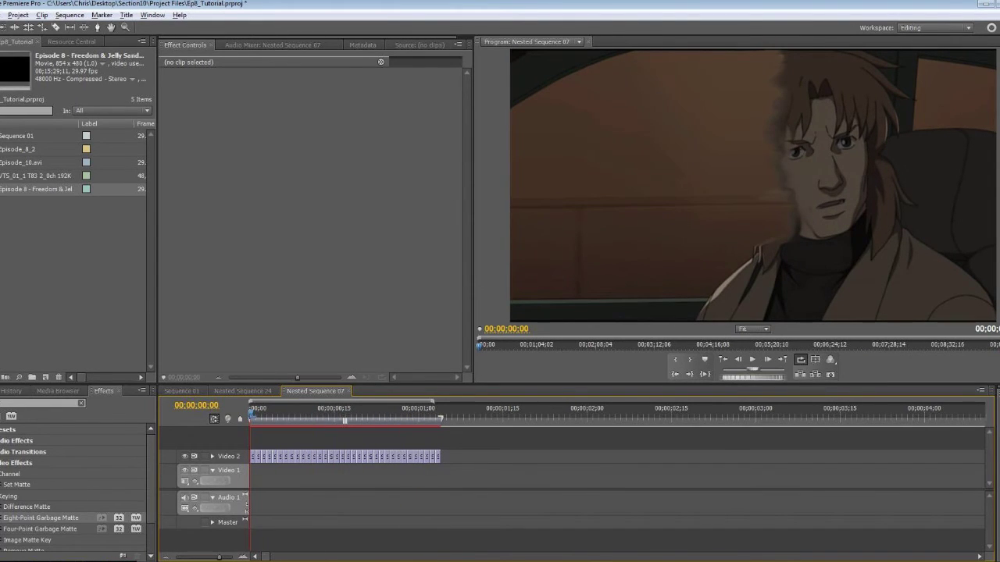
key(space)
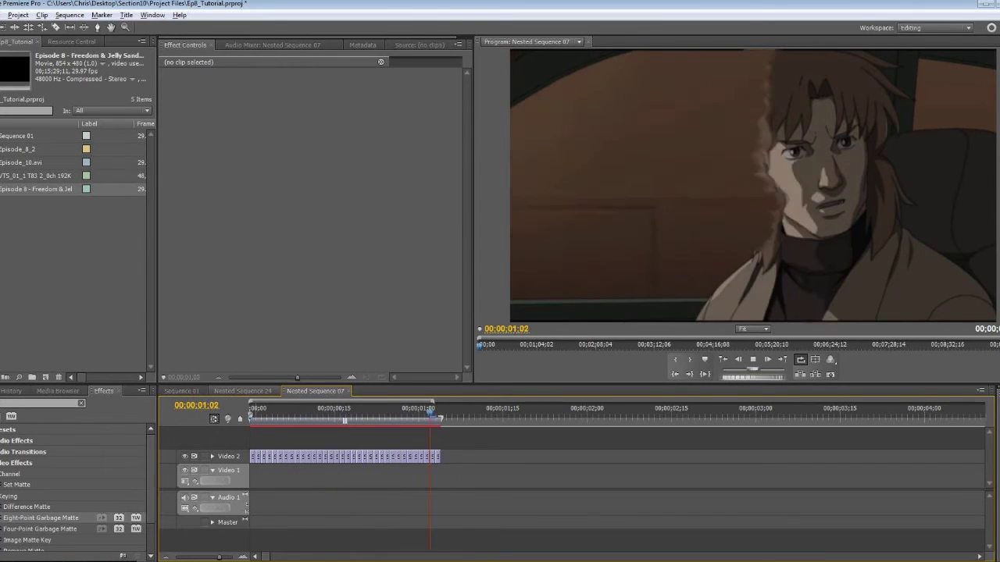
Stop playback of Nested Sequence 07 and step backward through its frames to 00;00;00;11.
key(space)
key(Left)
key(Left)
key(Left)
key(Left)
key(Left)
key(Left)
key(Left)
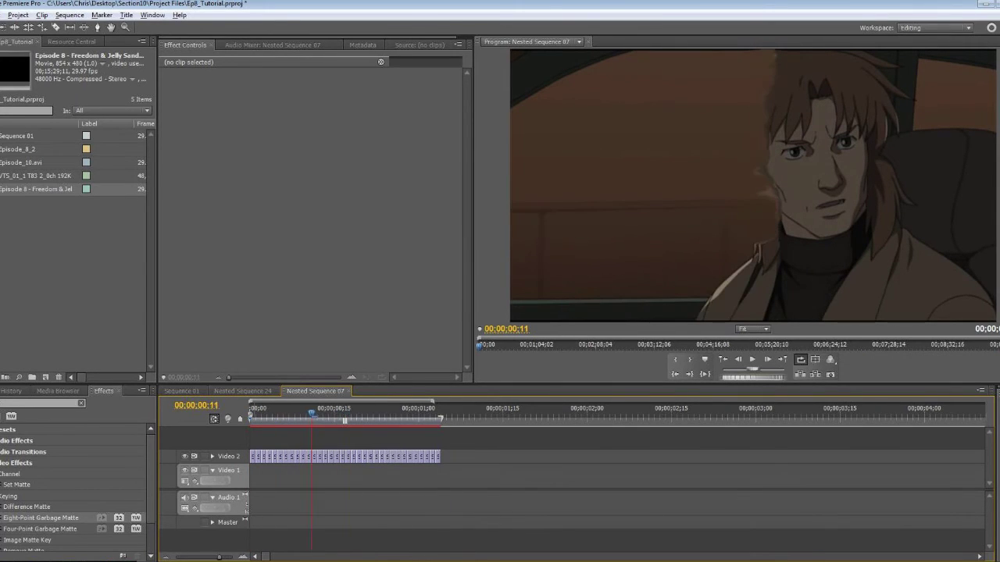
Open Nested Sequence 24 at its first frame to examine the Video 2 stills above the repeated Nested Sequence 07 clips.
click(242, 391)
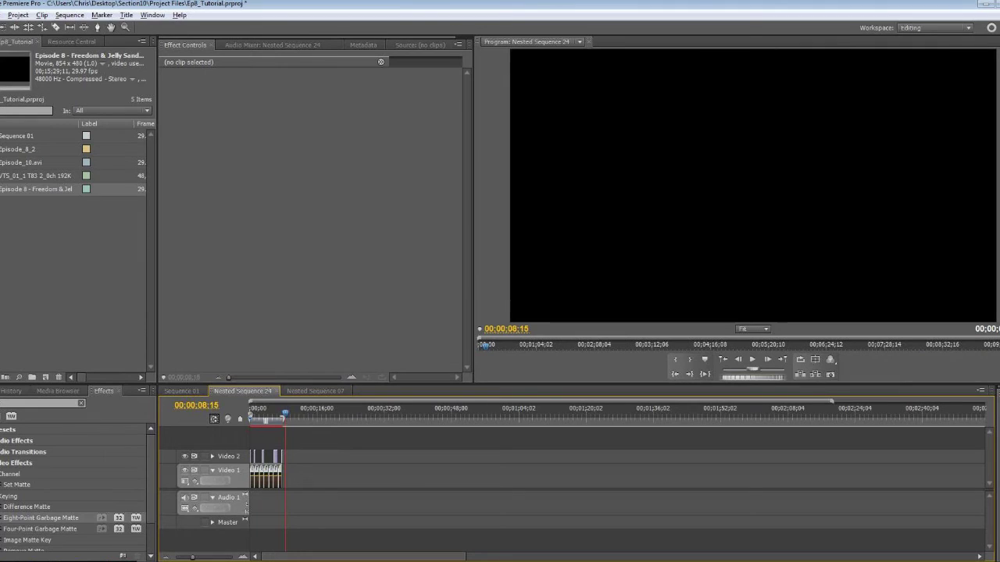
key(Home)
key(equal)
key(equal)
key(equal)
key(equal)
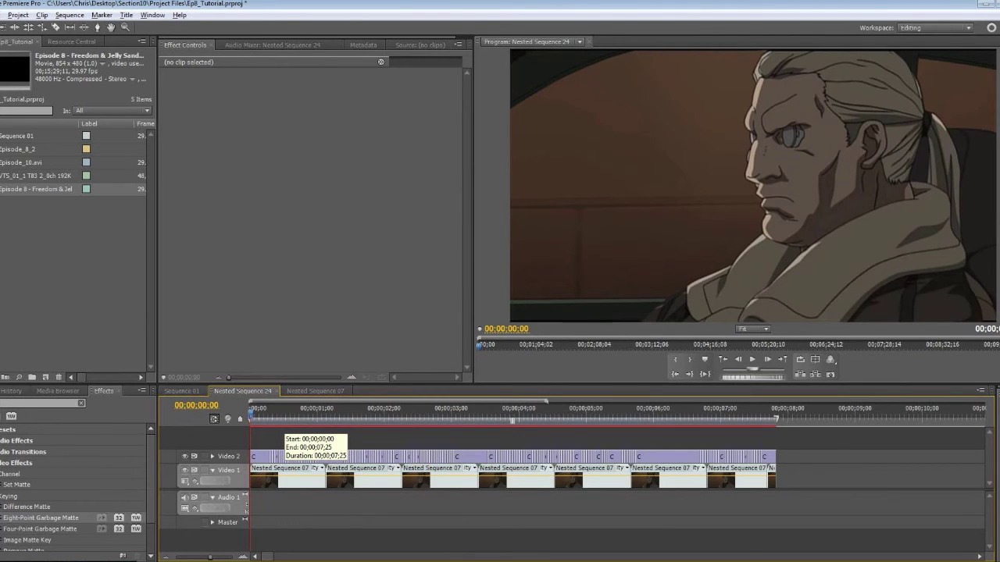
key(equal)
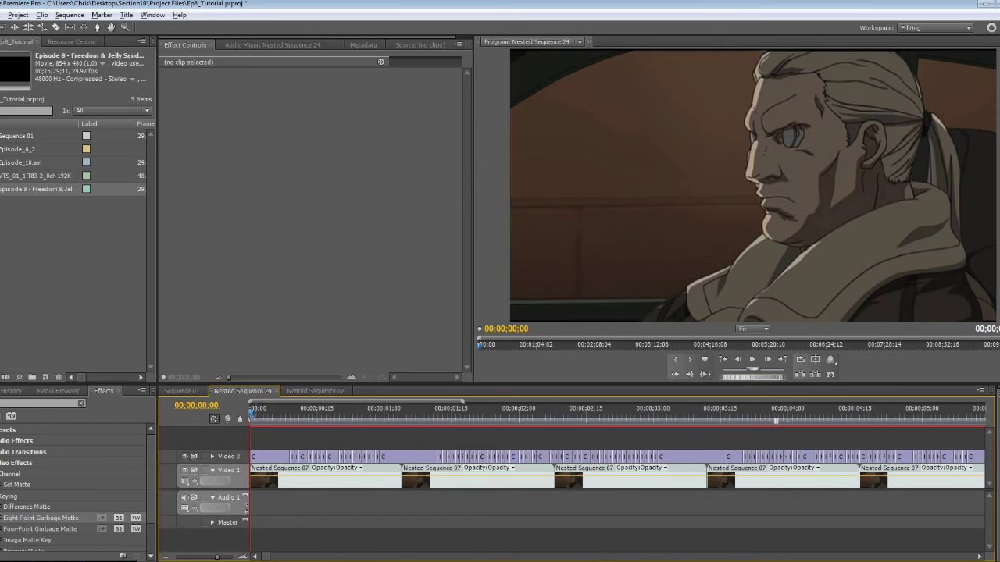
Hide Video 2 in Nested Sequence 24, play the background clips alone, and return the playhead to the start.
key(space)
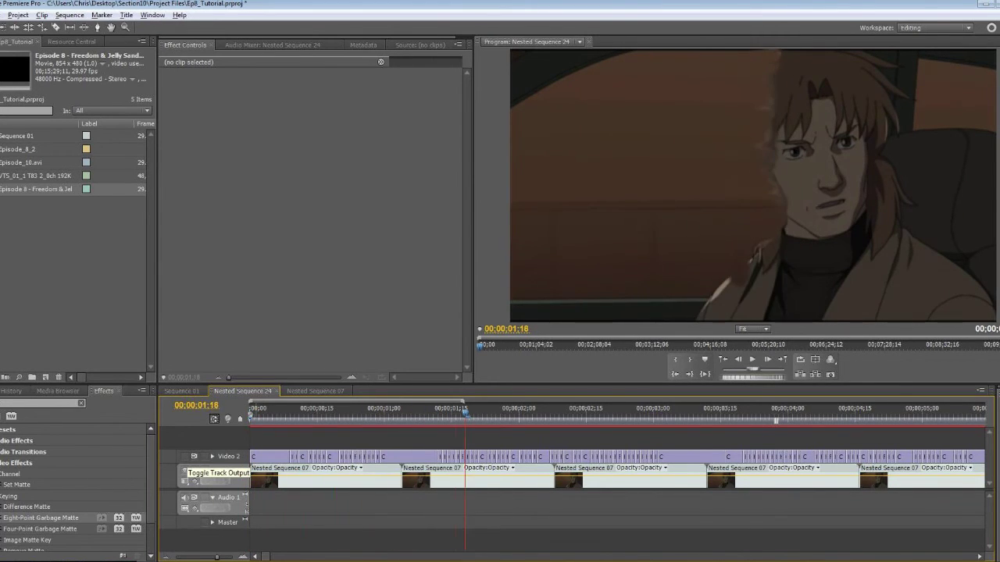
key(space)
click(252, 416)
key(space)
key(Home)
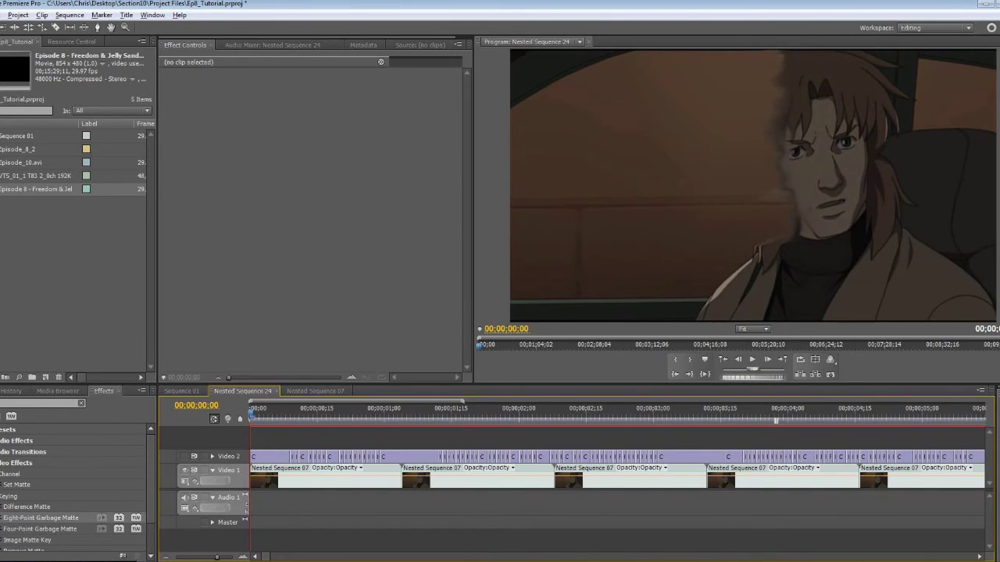
Show Video 2 in Nested Sequence 24 and play the character stills over the moving car background.
key(space)
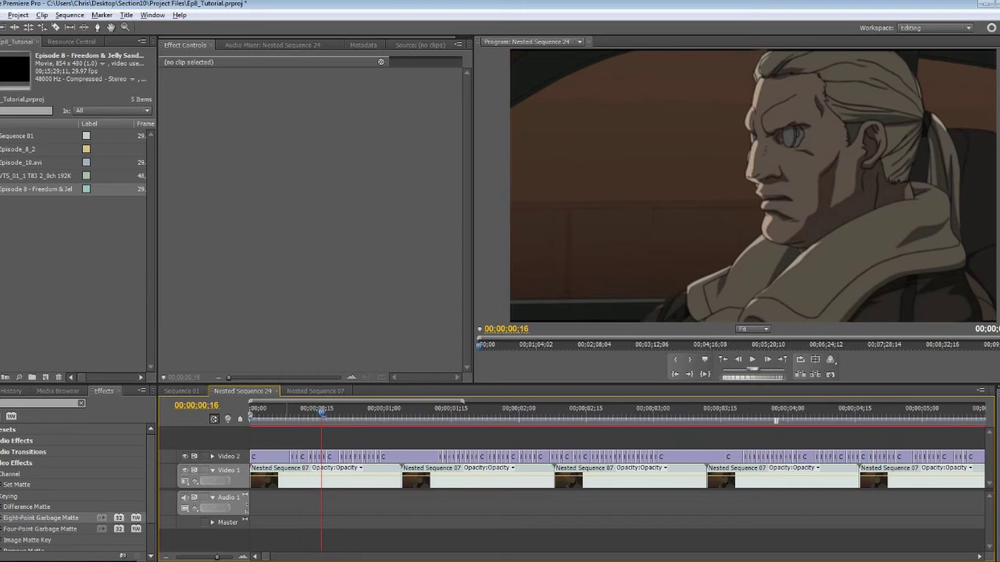
drag(321, 412, 281, 412)
key(space)
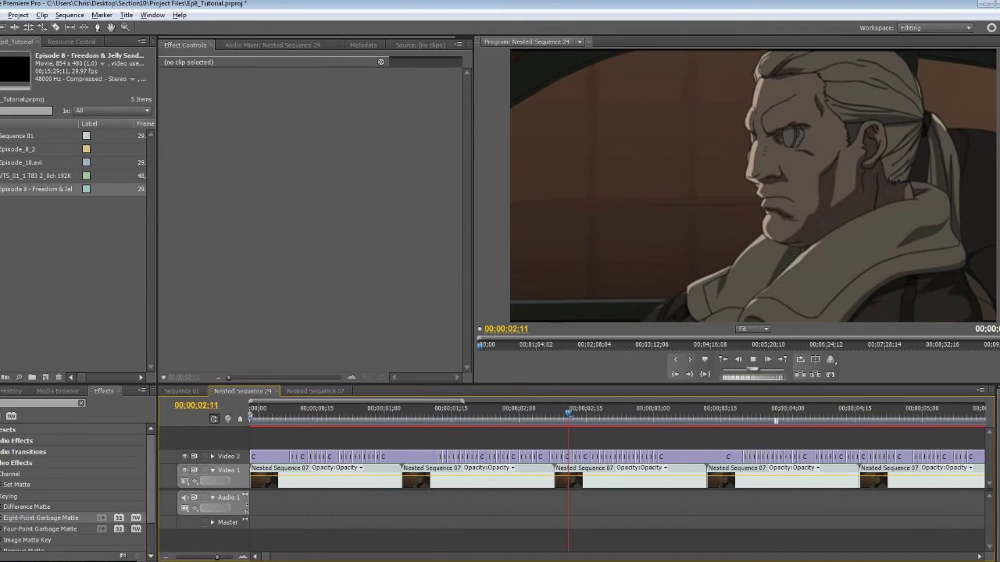
Switch to Sequence 01 and play the finished Episode 8 clip from the start.
click(181, 390)
key(minus)
key(minus)
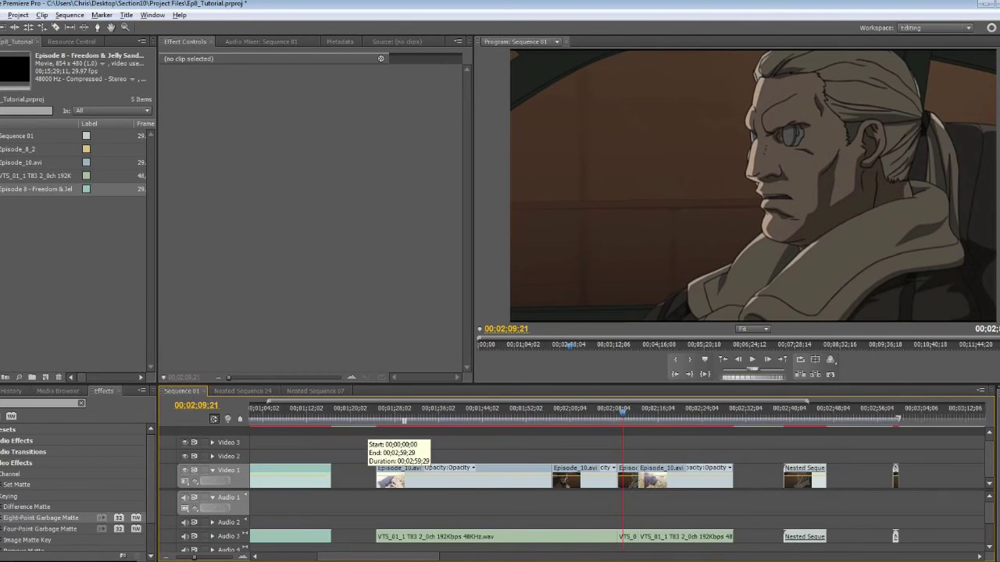
key(Home)
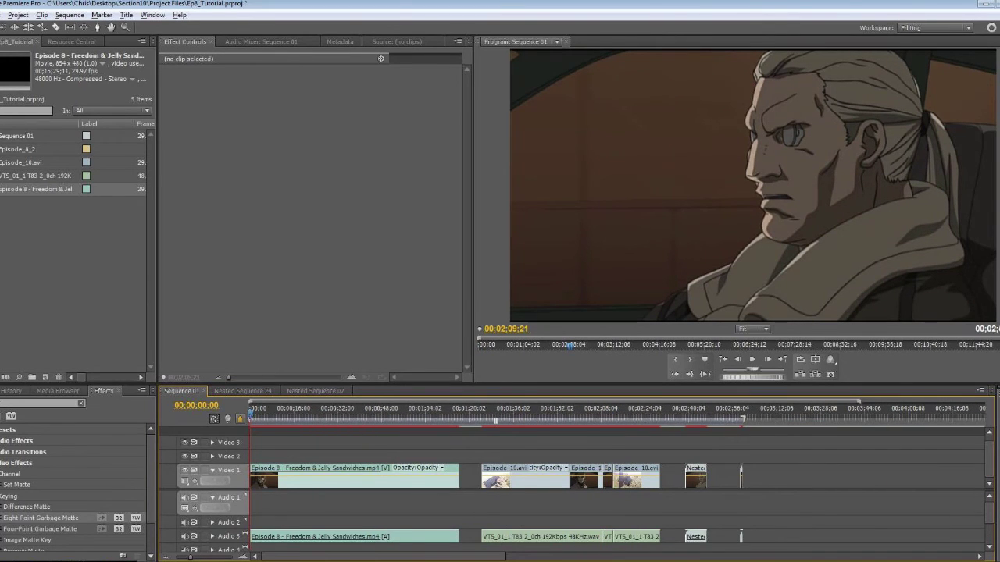
key(space)
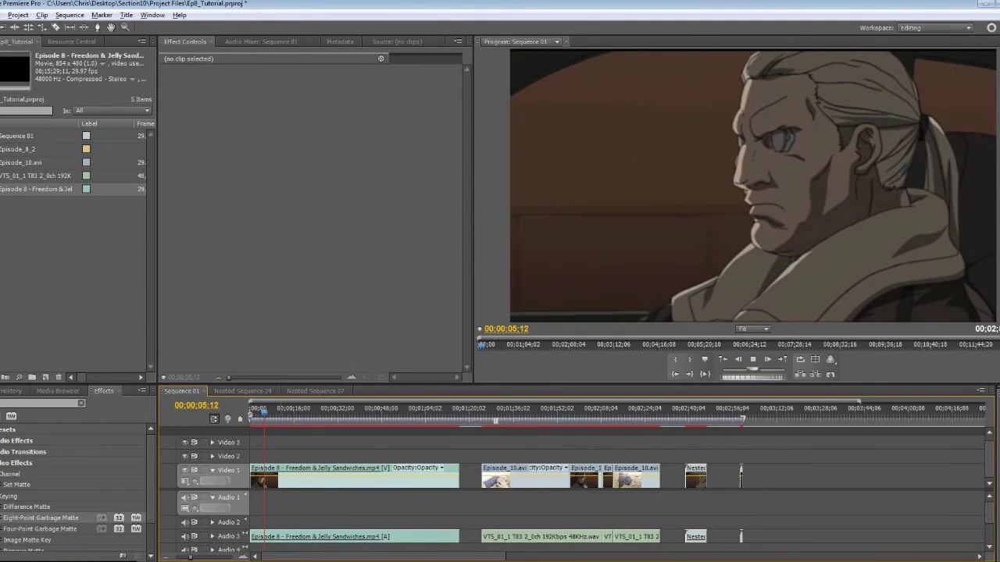
Play Nested Sequence 24 from its start to examine the character stills with different mouth positions over the background clips.
click(242, 390)
key(Home)
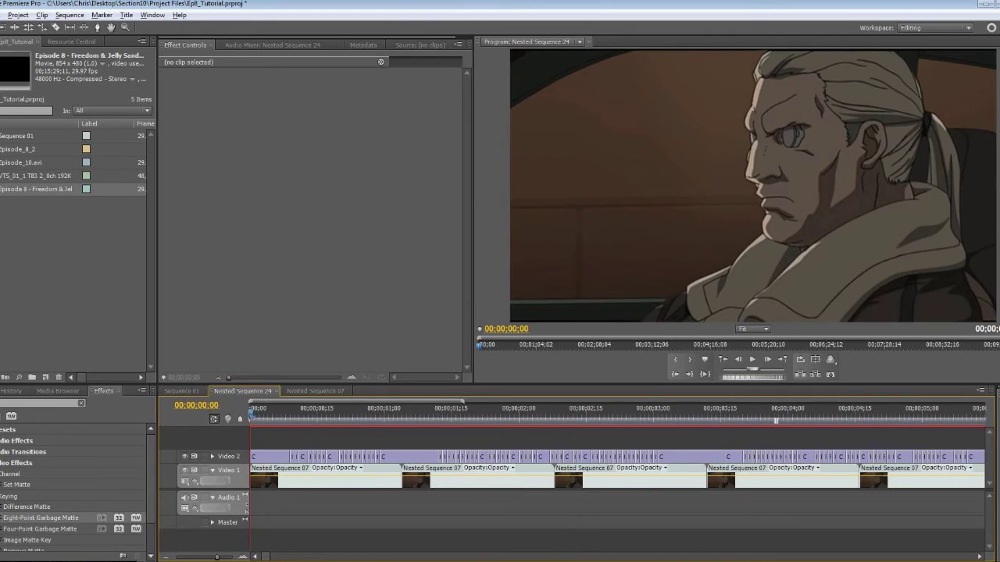
key(space)
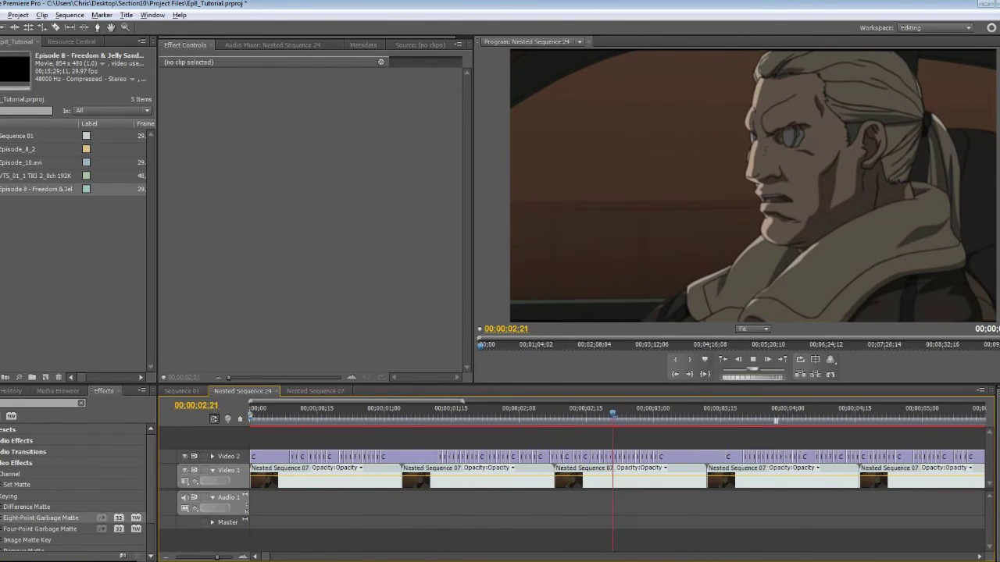
key(minus)
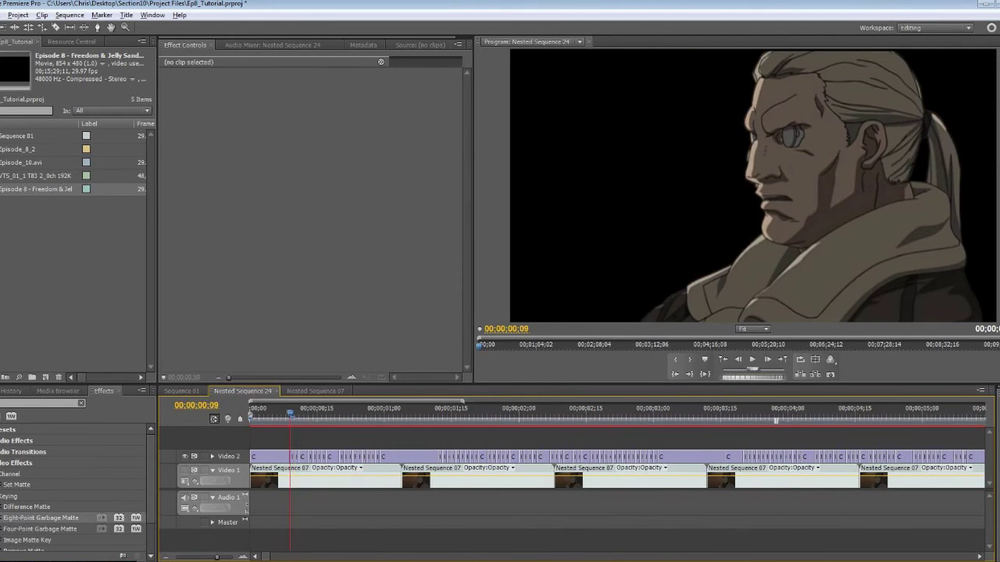
key(space)
key(minus)
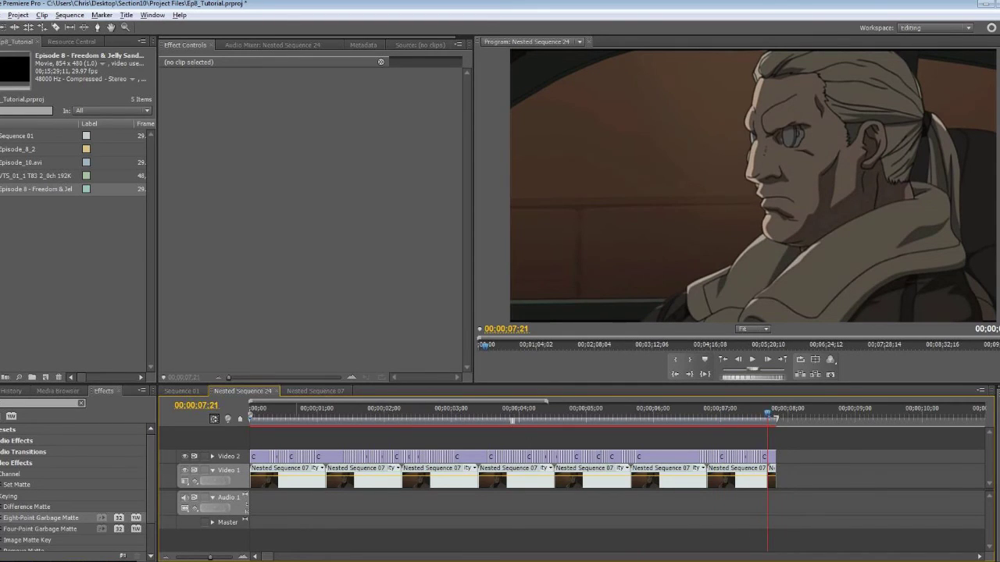
Return to Sequence 01 and select the Nested Sequence 24 clip on Video 1 for a closer view.
click(181, 390)
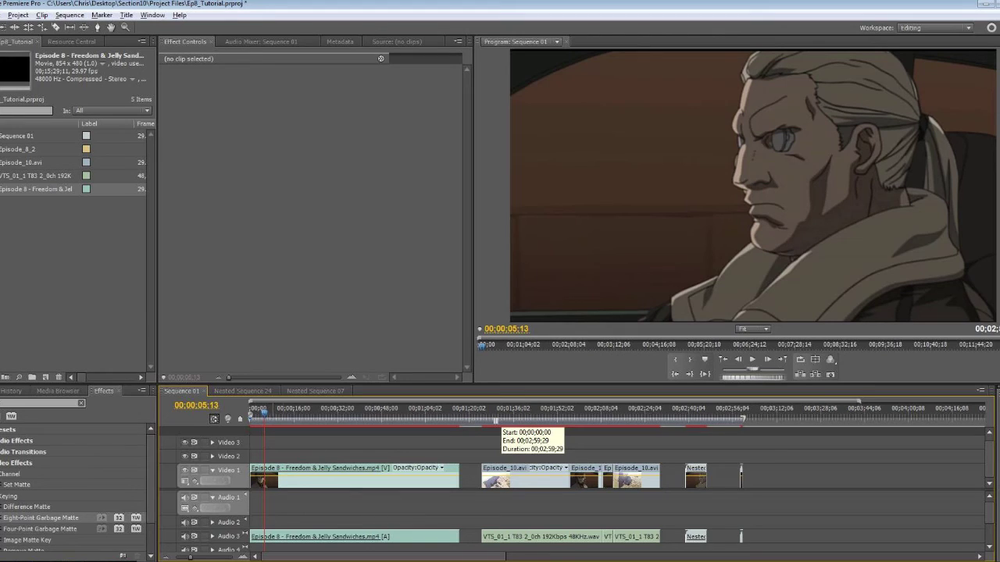
mouse_move(687, 412)
mouse_down()
mouse_move(708, 412)
mouse_move(695, 412)
mouse_up()
click(695, 477)
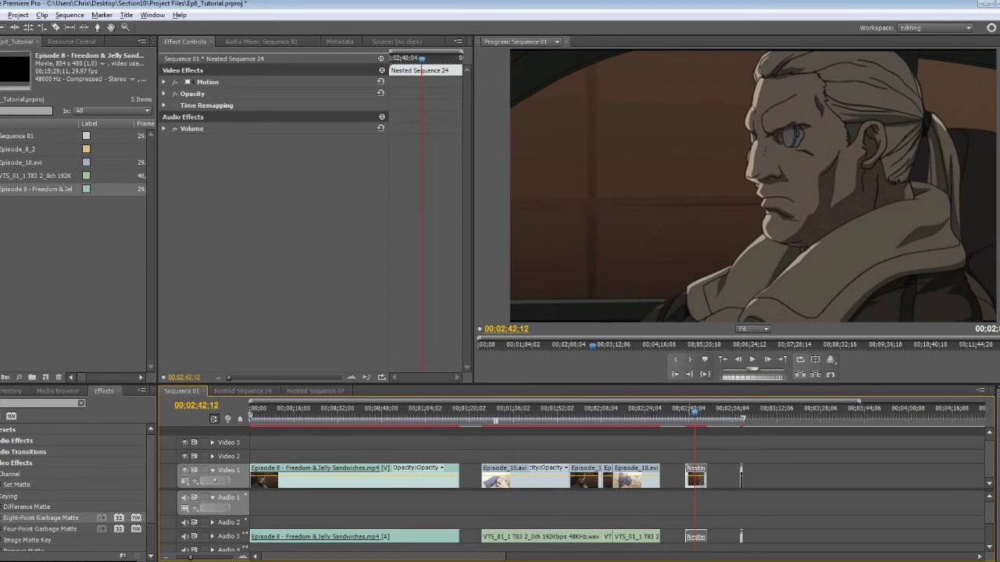
key(=)
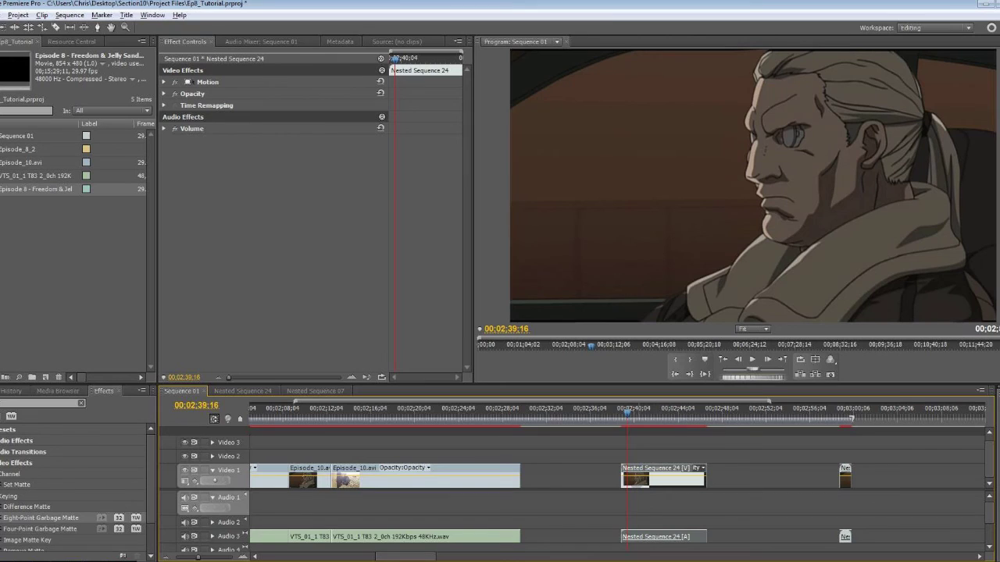
Open Nested Sequence 24 from its clip, play its opening, and scrub through the background in Nested Sequence 07.
double_click(664, 476)
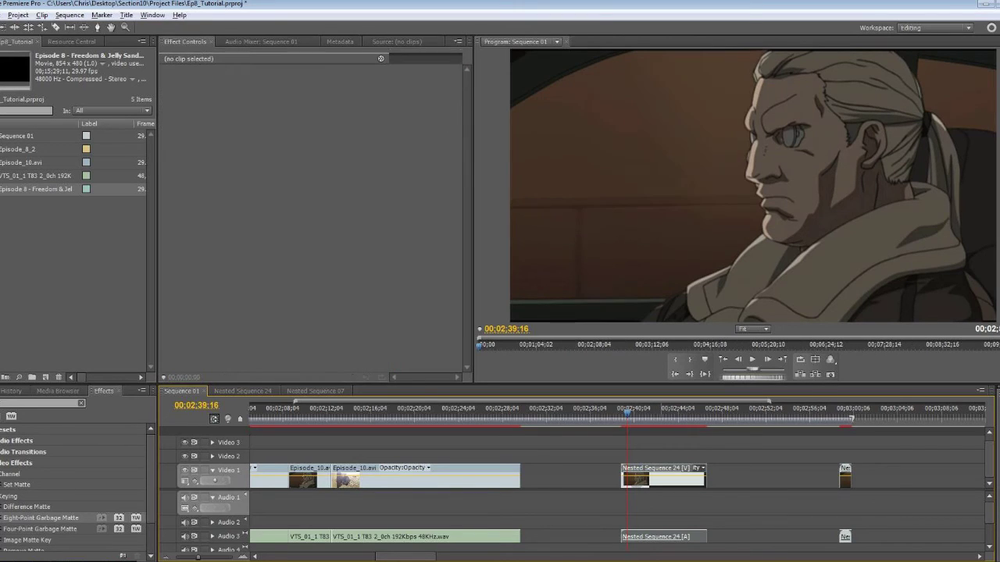
key(space)
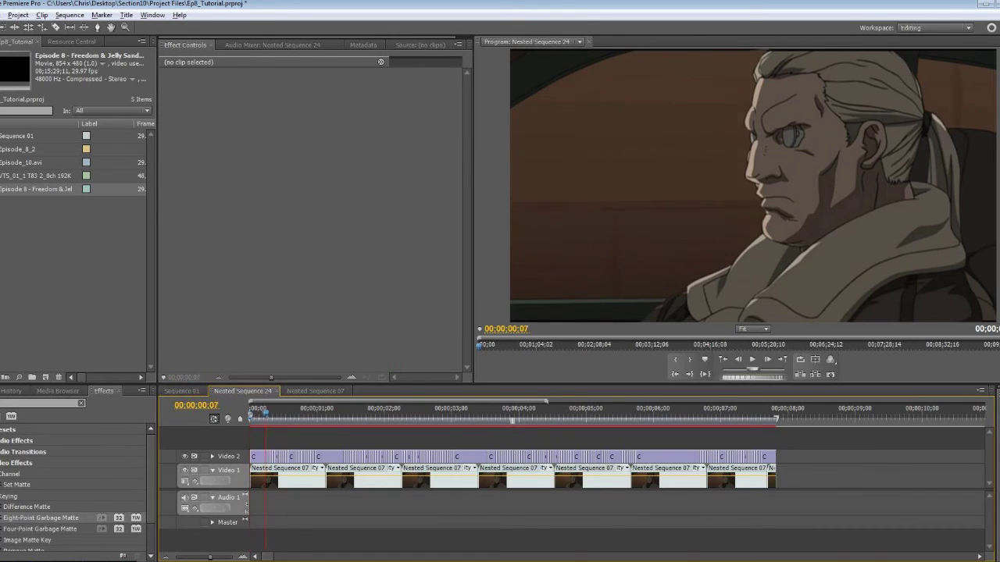
click(301, 478)
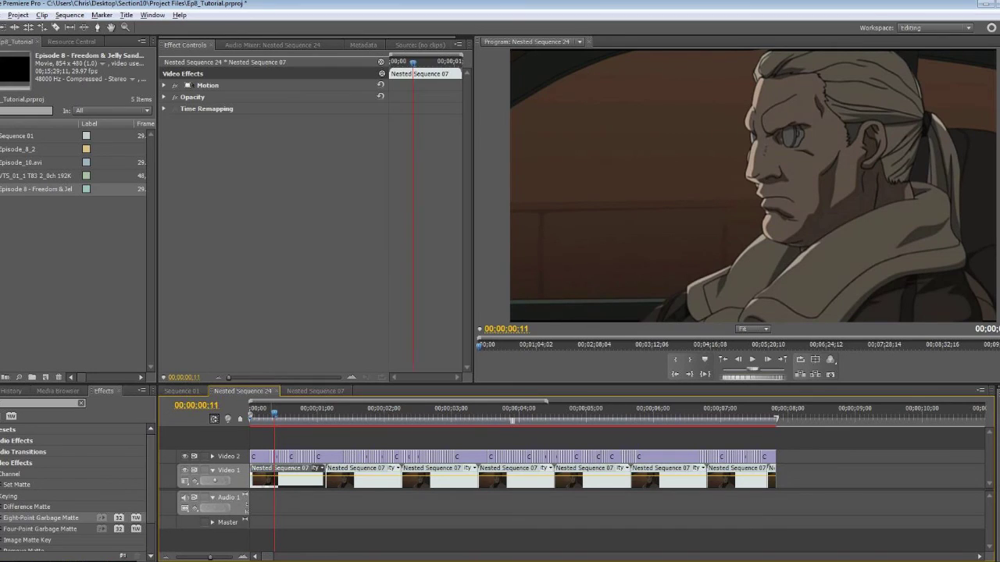
key(space)
key(space)
key(Home)
click(315, 391)
drag(350, 413, 374, 414)
In Sequence 01, keyframe the Nested Sequence 24 clip's Scale from 100 at its start to 115 at 00;02;42;17.
click(181, 390)
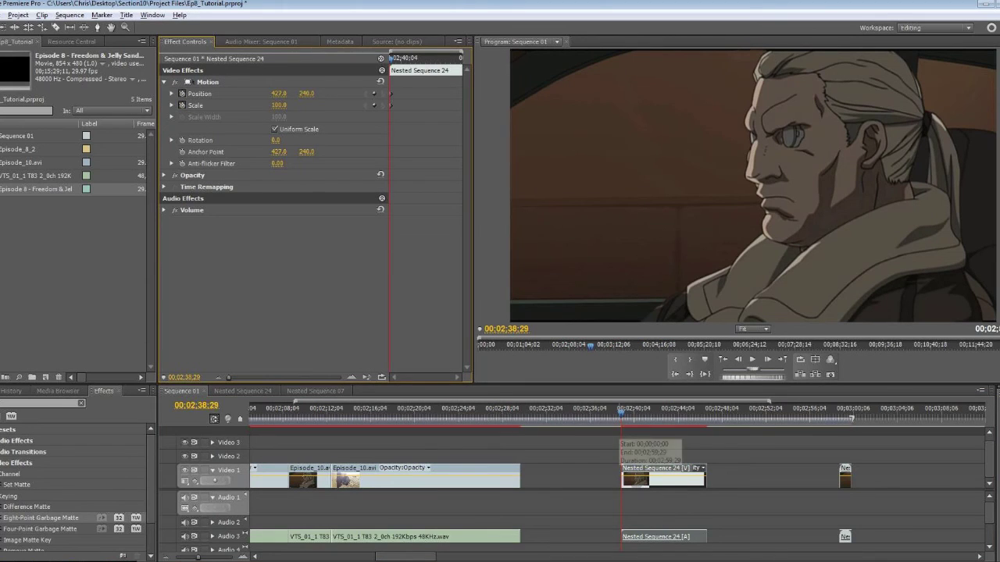
key(space)
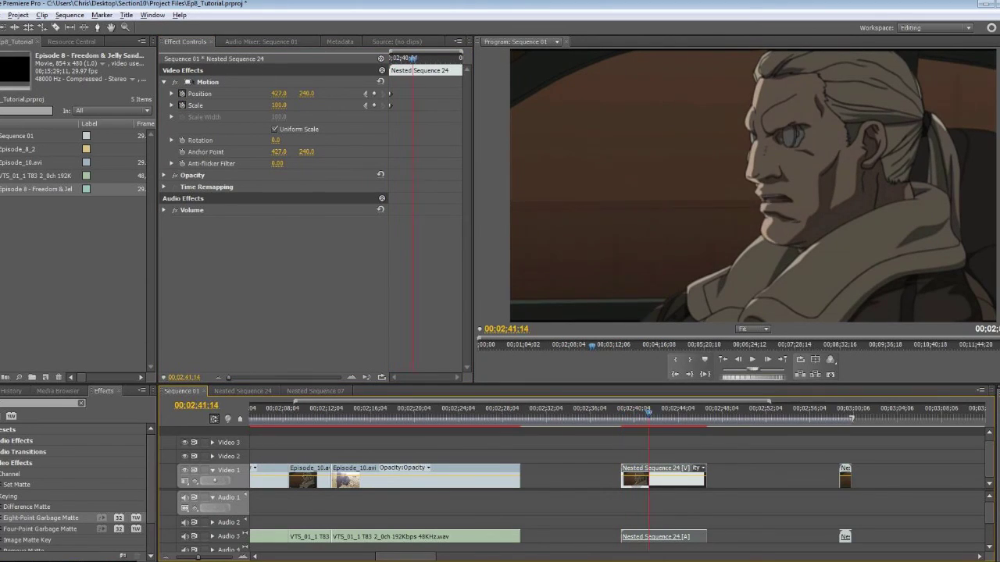
click(279, 105)
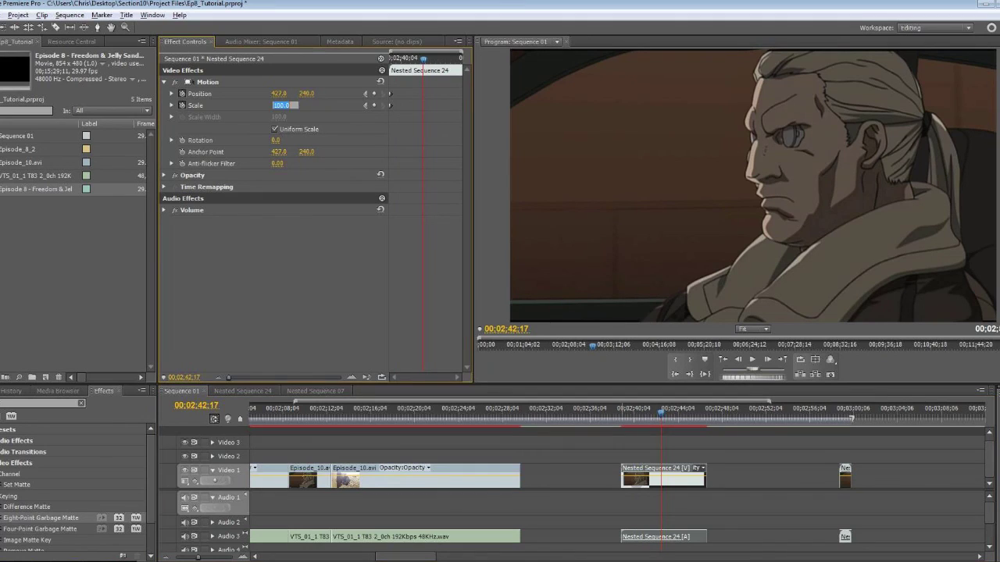
key(Return)
click(279, 106)
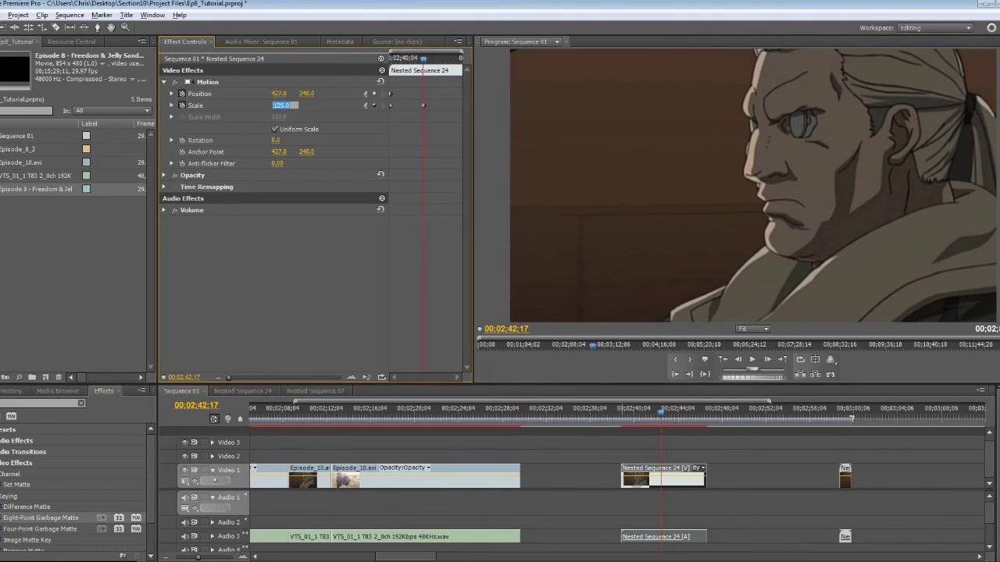
text(115)
key(Return)
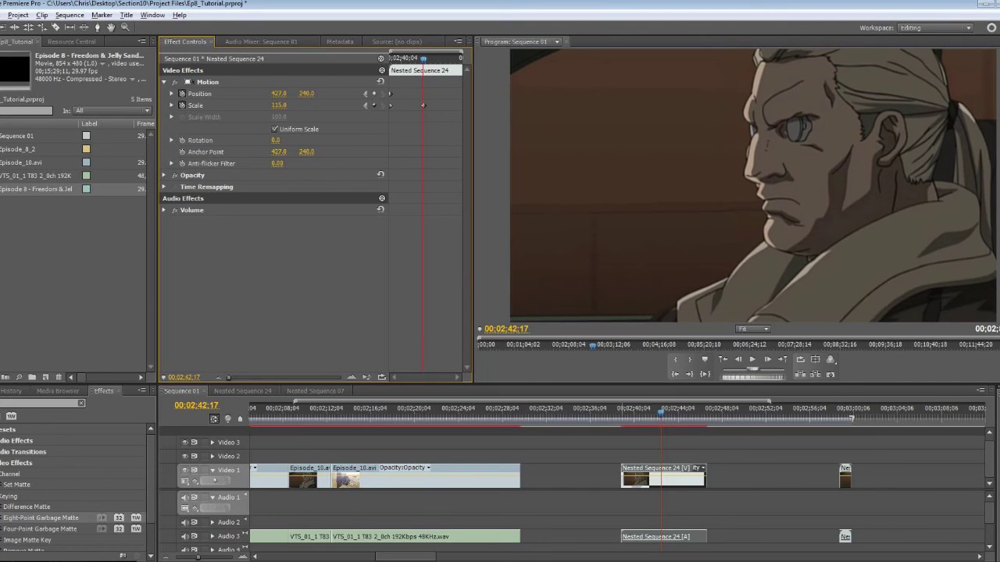
Keyframe the Nested Sequence 24 clip's vertical Position to 275 at 00;02;42;17 and play the zoom.
drag(306, 93, 334, 93)
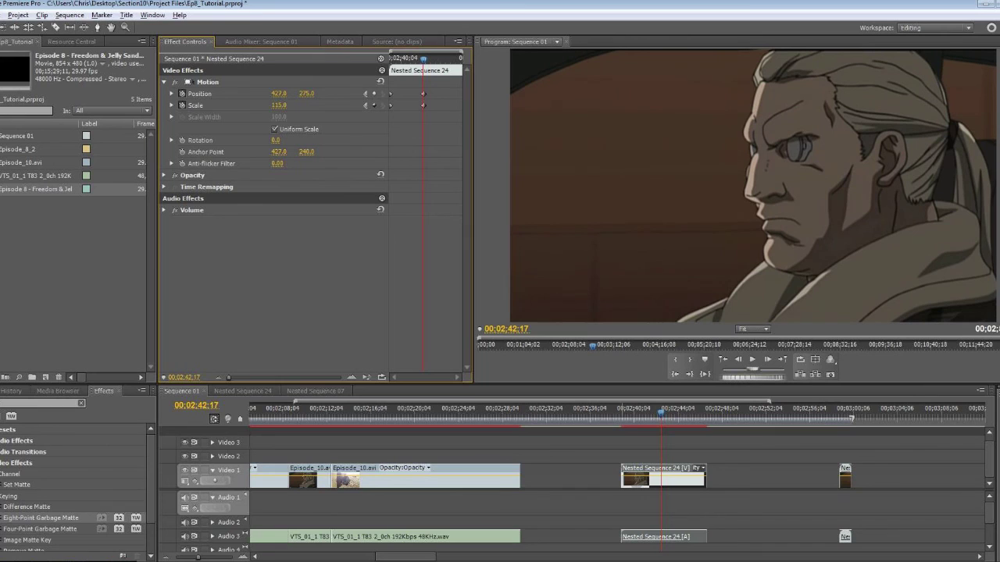
key(j)
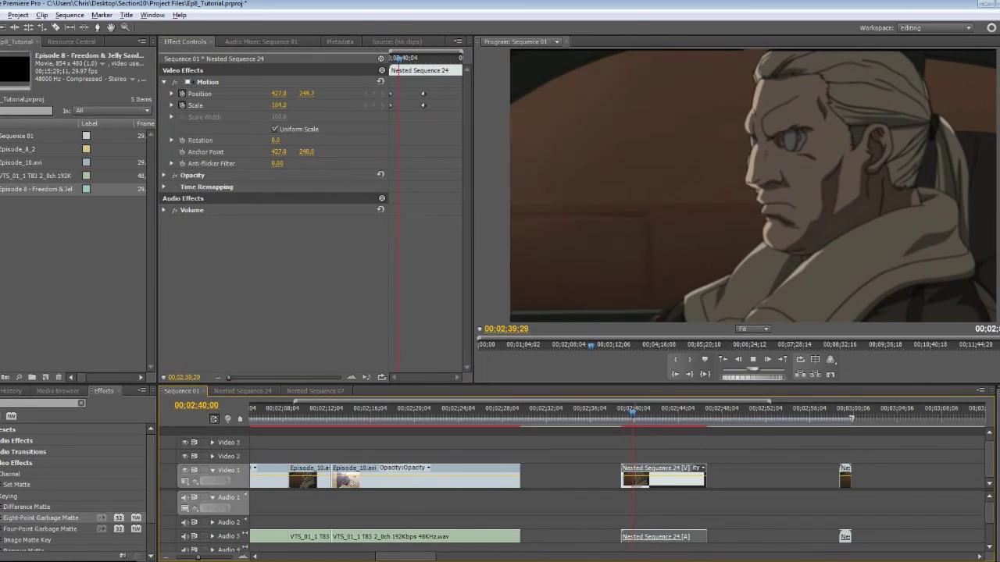
key(space)
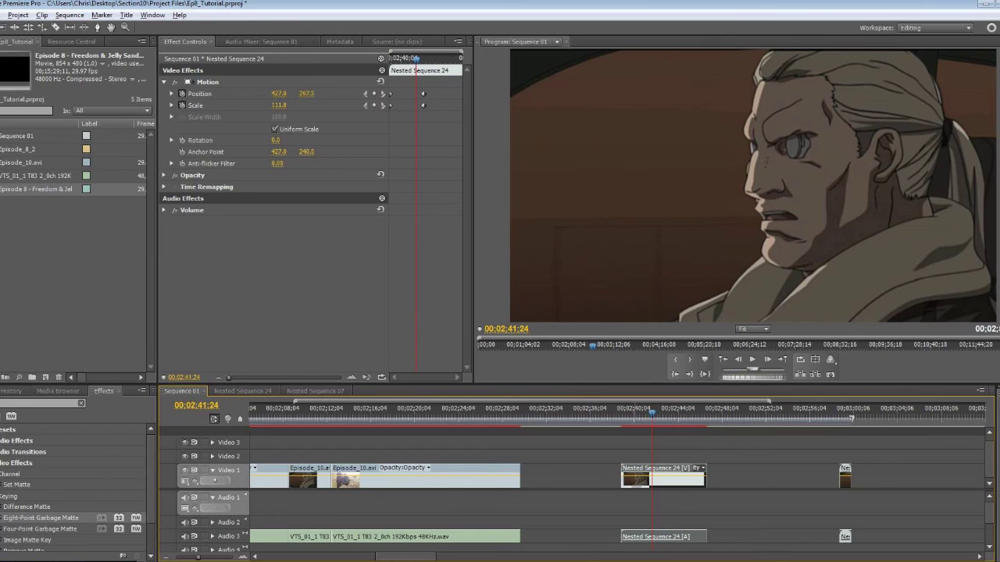
Scrub through the short Episode_10.avi clip around 00;02;10 in Sequence 01 to examine the original character shot.
key(minus)
click(451, 411)
drag(450, 411, 459, 414)
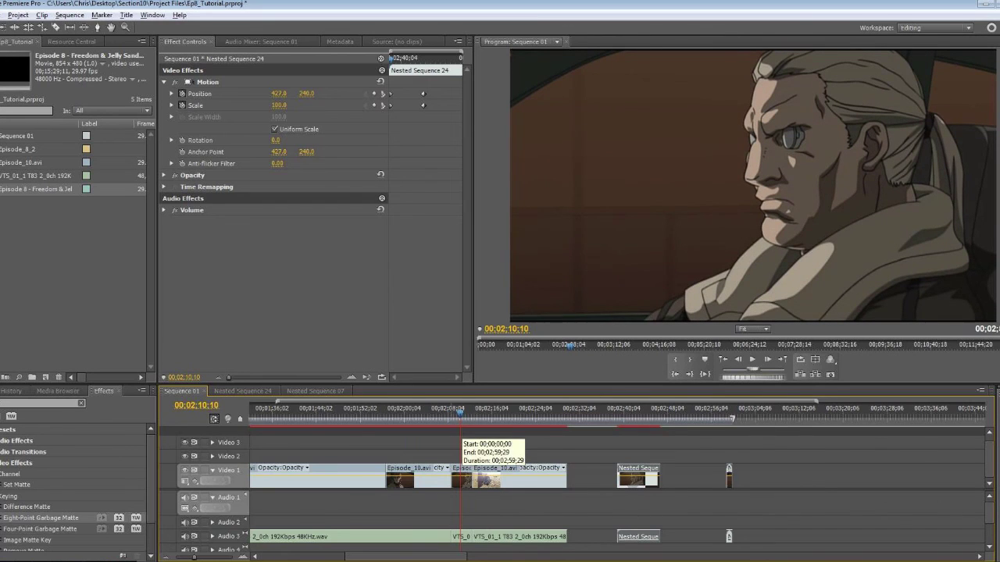
key(equal)
click(481, 412)
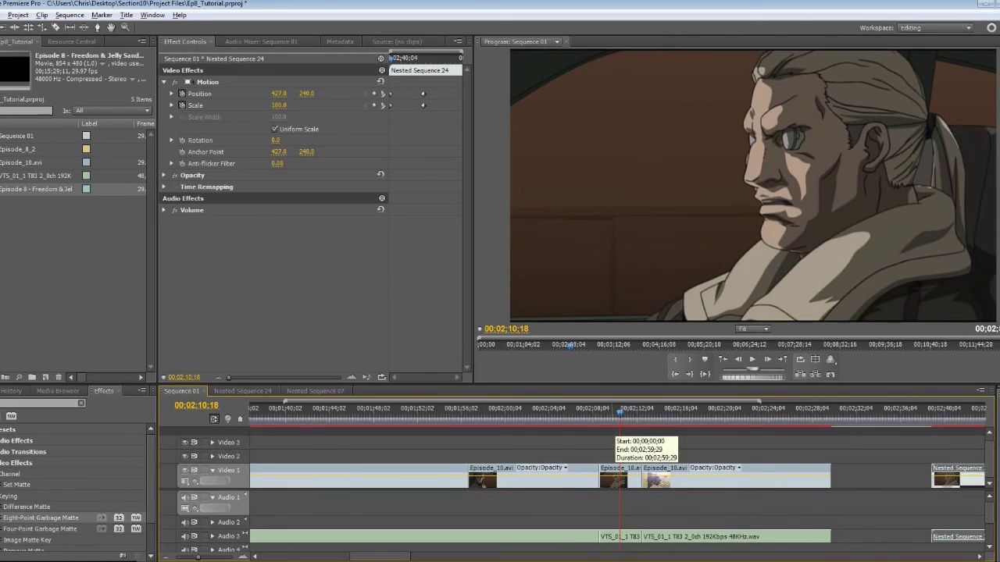
key(Up)
drag(599, 413, 605, 416)
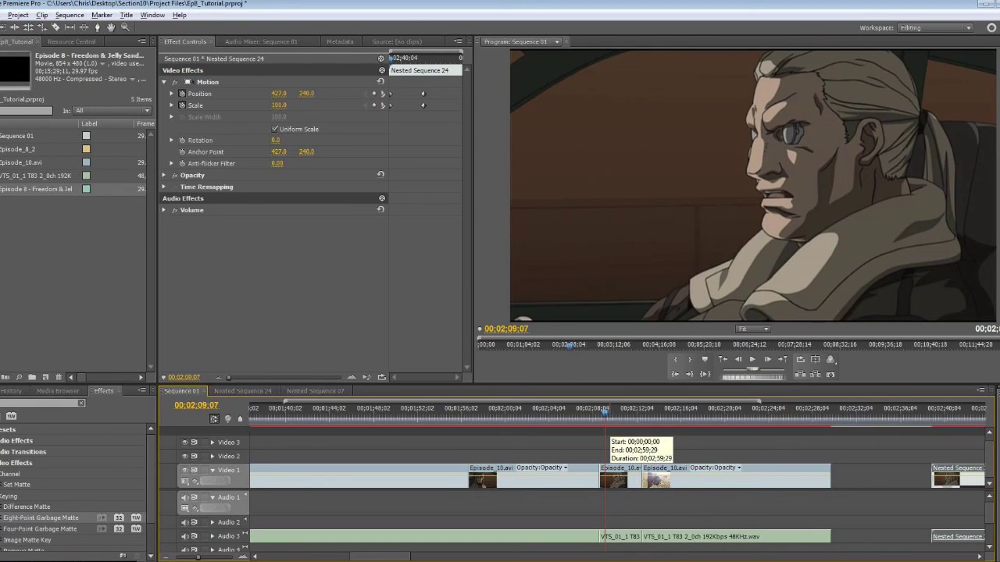
Play the short Episode_10.avi clip and step backward frame by frame to 00;02;09;29 to examine the mouth position.
key(space)
drag(620, 413, 617, 412)
key(Left)
key(Left)
key(Left)
key(Left)
key(Left)
key(Left)
key(Left)
key(Left)
key(Left)
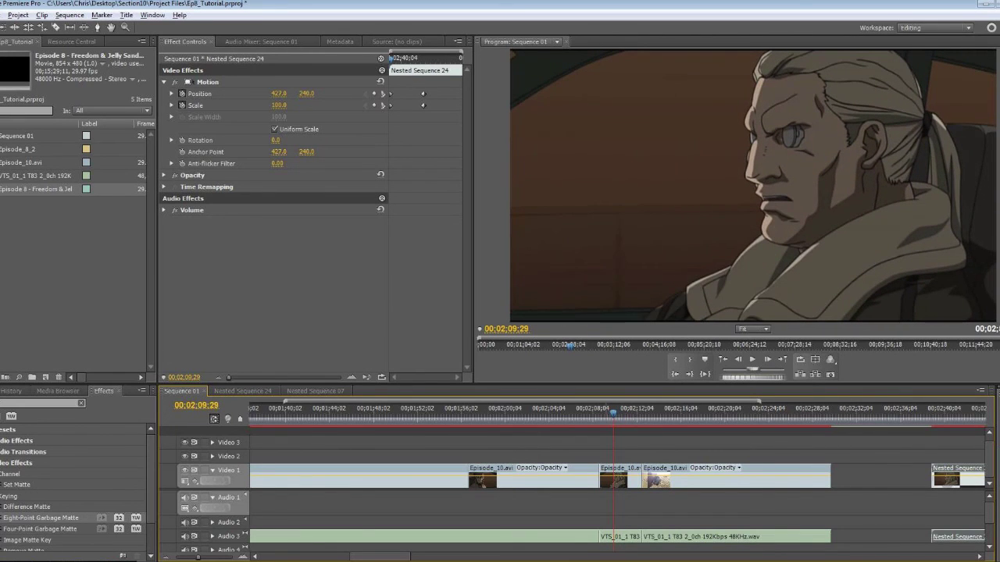
Return to the start of Sequence 01 and step back and forth through the Episode 8 clip around 3 to 5 seconds.
key(minus)
key(minus)
key(Home)
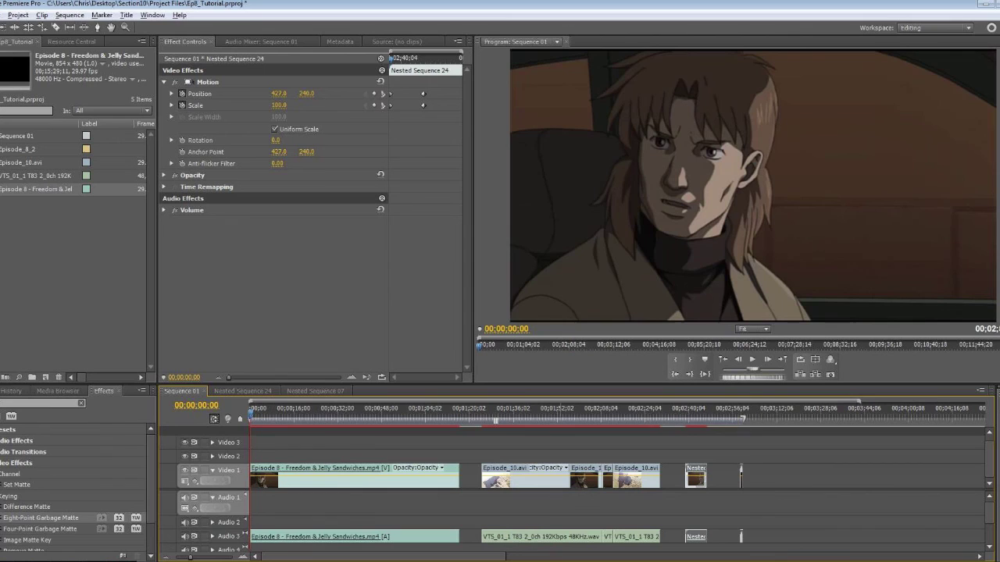
click(704, 412)
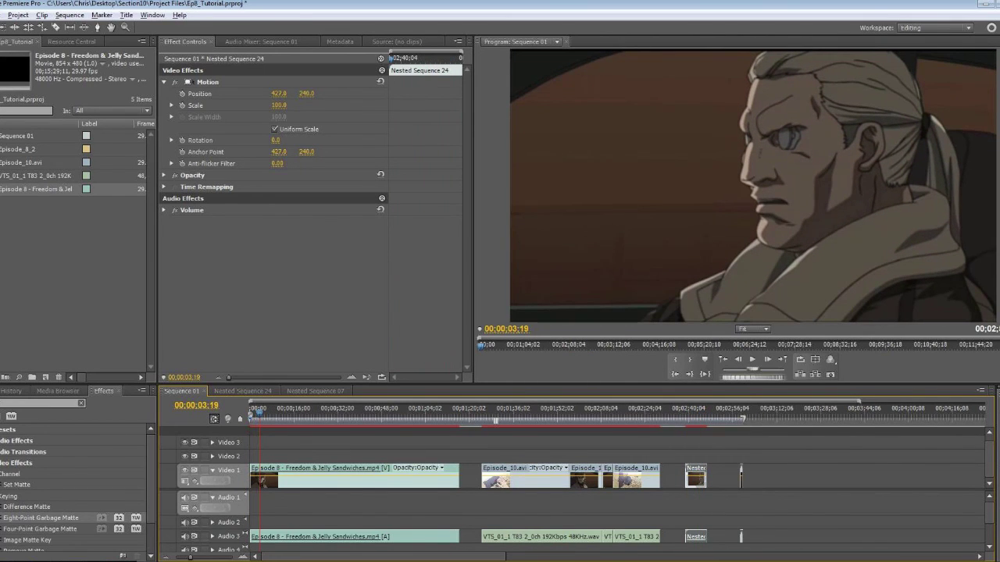
key(shift+Right)
key(shift+Right)
key(shift+Right)
key(shift+Right)
key(shift+Right)
key(shift+Right)
key(shift+Left)
key(shift+Left)
key(shift+Left)
key(shift+Left)
key(shift+Left)
key(shift+Left)
key(shift+Left)
key(shift+Left)
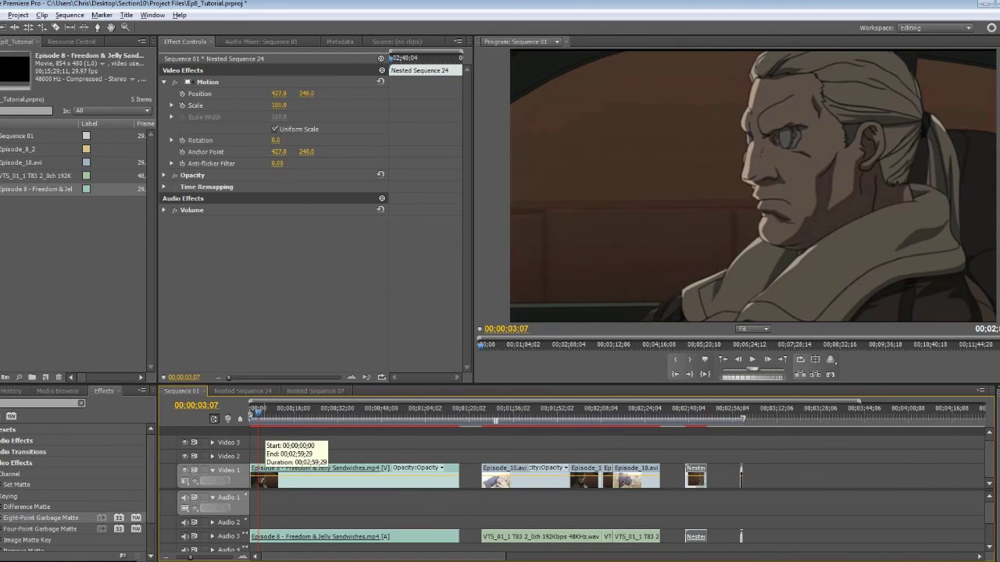
key(shift+Right)
key(shift+Right)
key(shift+Right)
key(shift+Right)
key(shift+Right)
key(shift+Right)
key(shift+Right)
key(shift+Right)
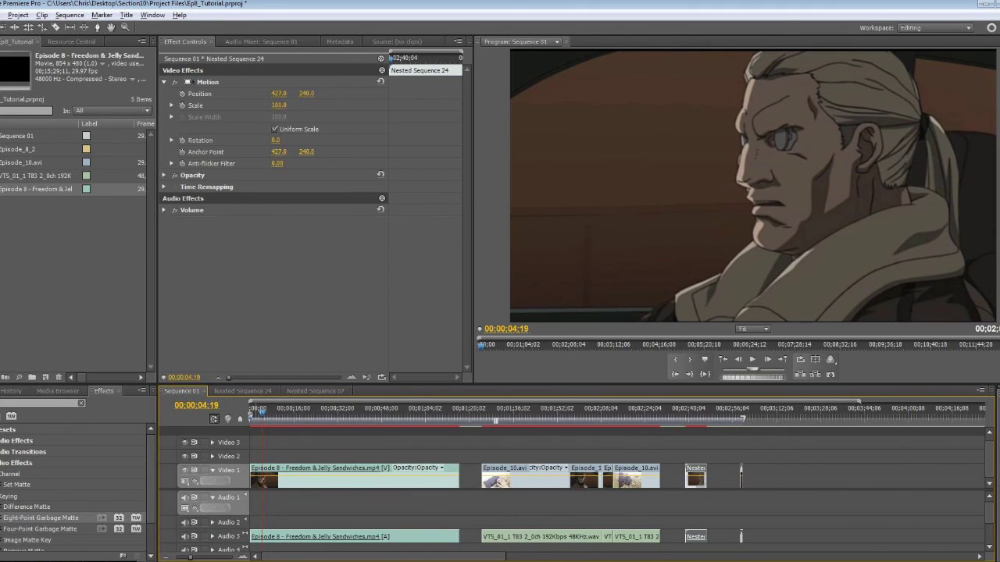